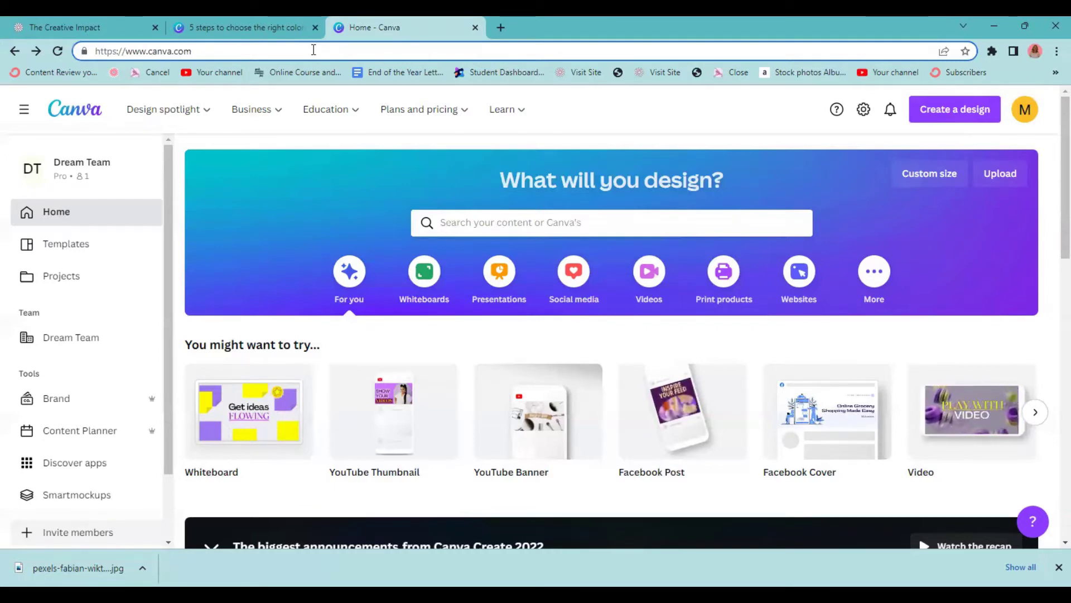
Step: Go to canva.com/colors, close the cash-back popup, and scroll down the colour tools list
{"action": "left_click", "coordinate": [313, 49]}
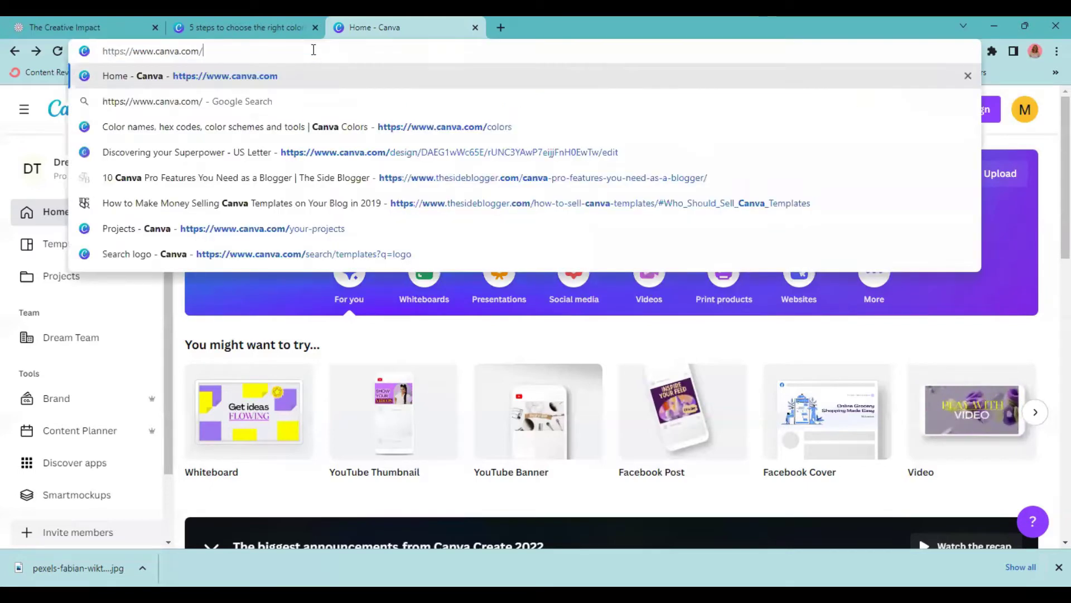
{"action": "type", "text": "colors"}
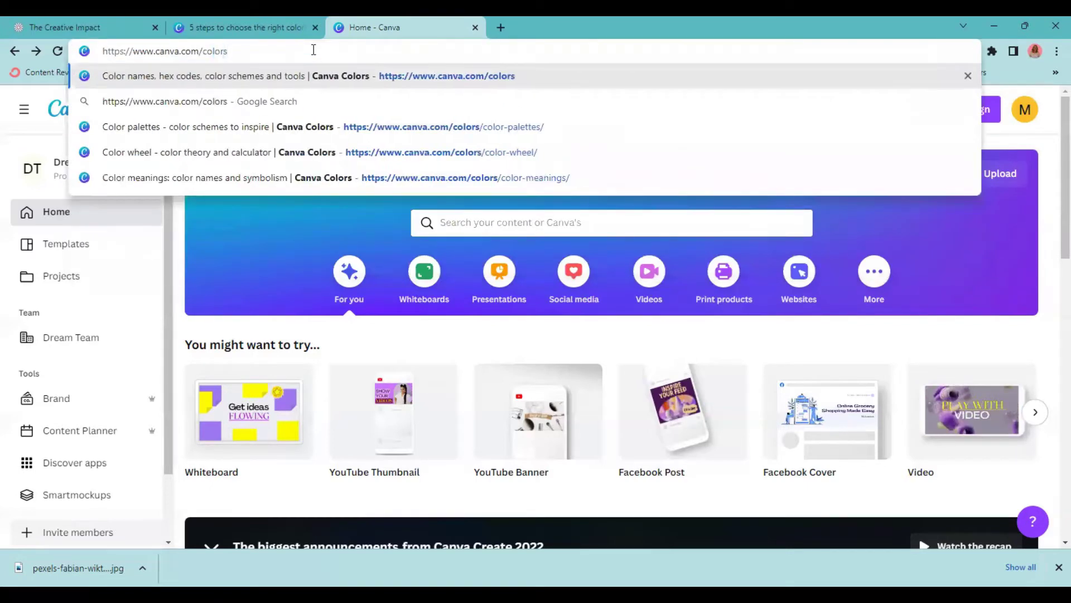
{"action": "key", "text": "Return"}
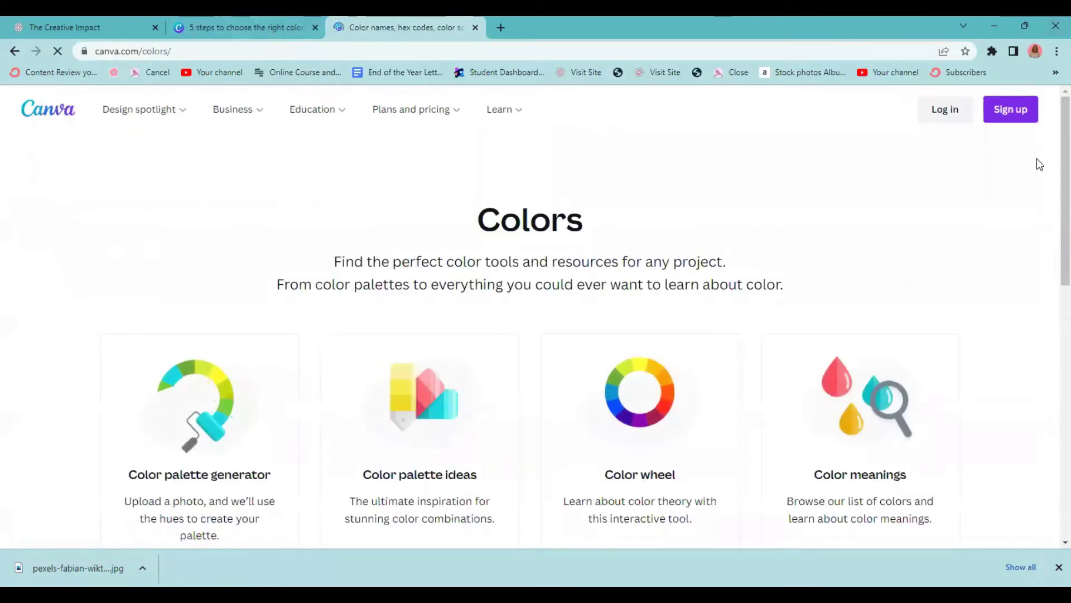
{"action": "left_click", "coordinate": [951, 202]}
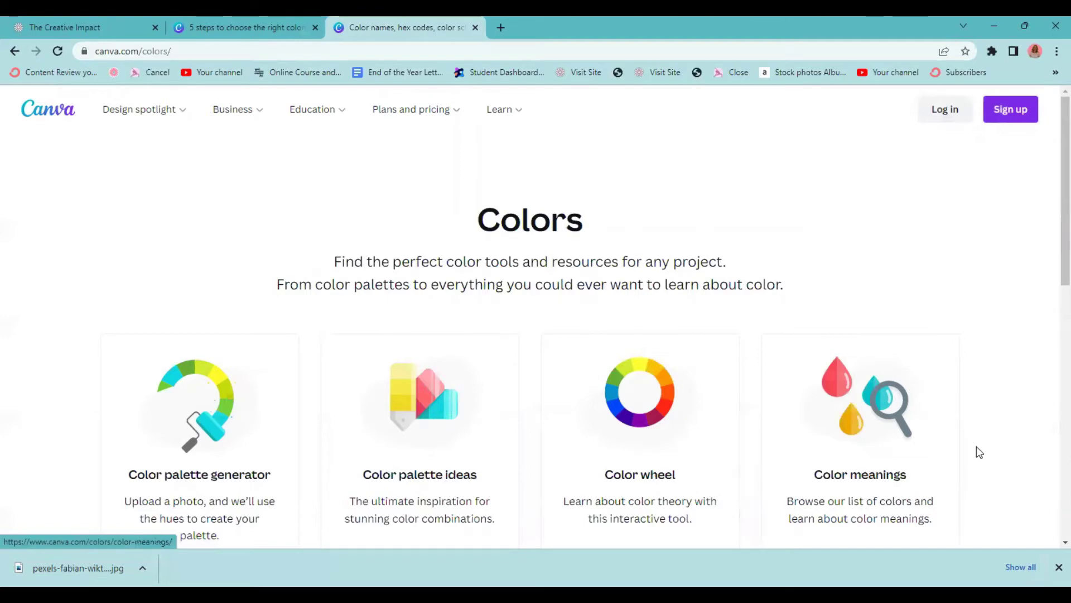
{"action": "scroll", "coordinate": [979, 452], "scroll_direction": "down", "scroll_amount": 2}
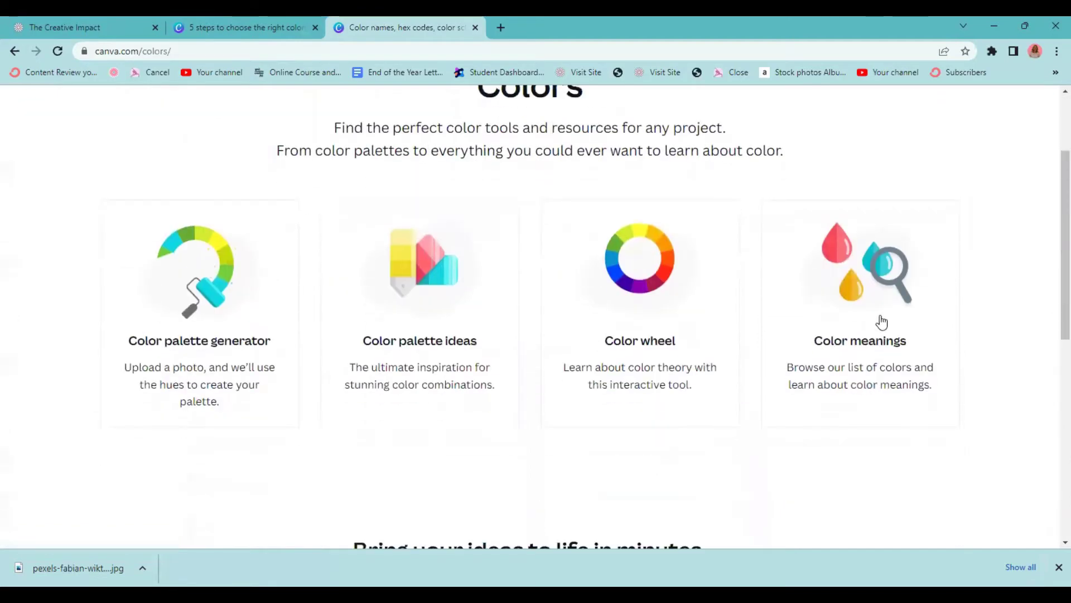
Step: Open the Color meanings section and scroll through its colour list
{"action": "left_click", "coordinate": [863, 291]}
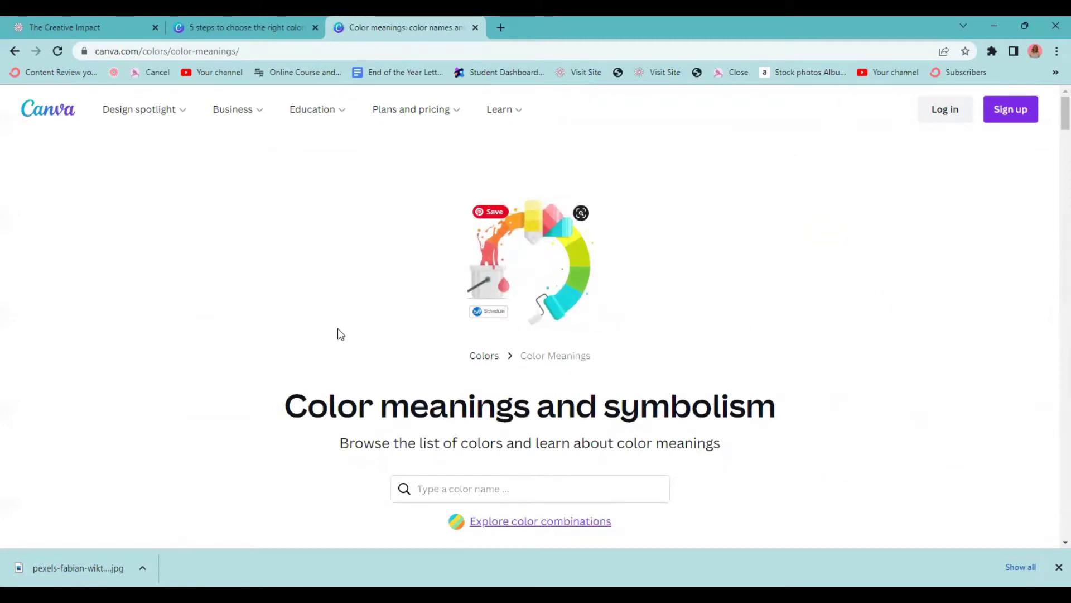
{"action": "scroll", "coordinate": [625, 404], "scroll_direction": "down", "scroll_amount": 5}
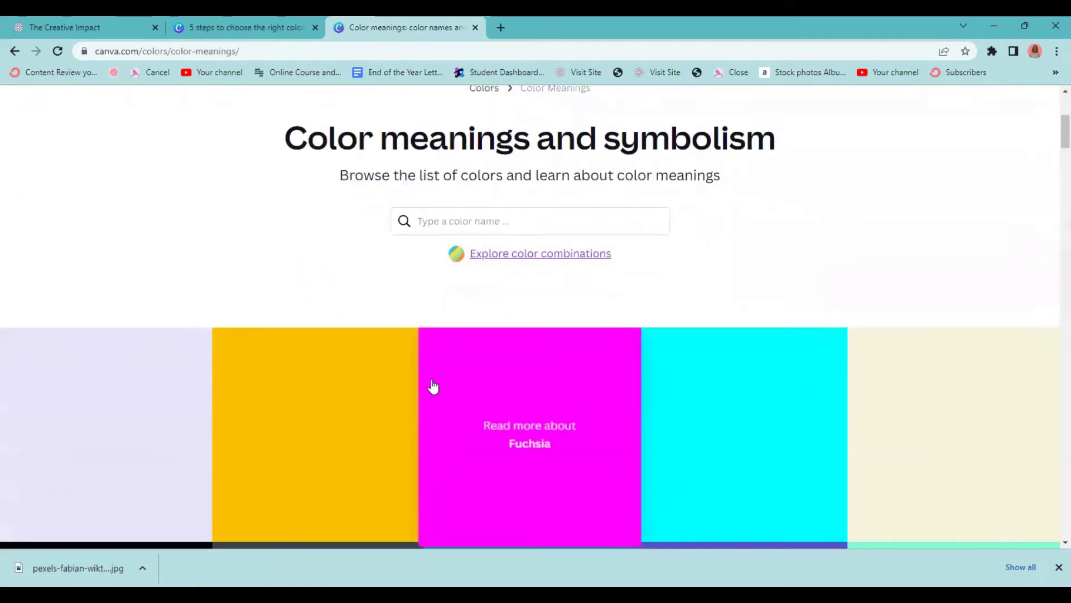
{"action": "scroll", "coordinate": [522, 366], "scroll_direction": "down", "scroll_amount": 5}
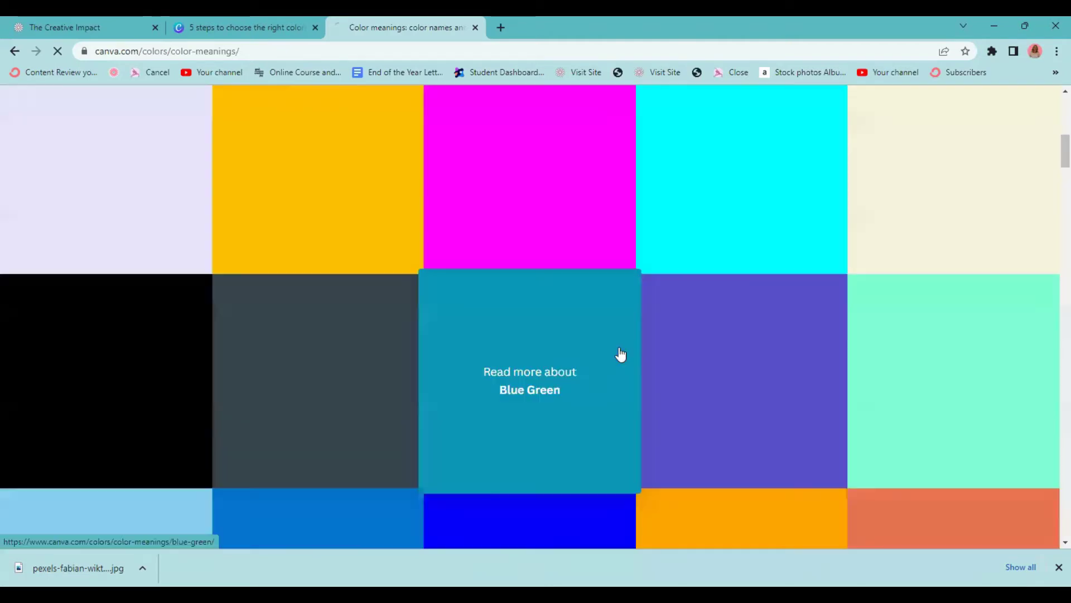
Step: Read through the Blue Green colour details page, then go back to Color meanings
{"action": "left_click", "coordinate": [619, 357]}
{"action": "scroll", "coordinate": [280, 320], "scroll_direction": "down", "scroll_amount": 4}
{"action": "scroll", "coordinate": [280, 320], "scroll_direction": "down", "scroll_amount": 4}
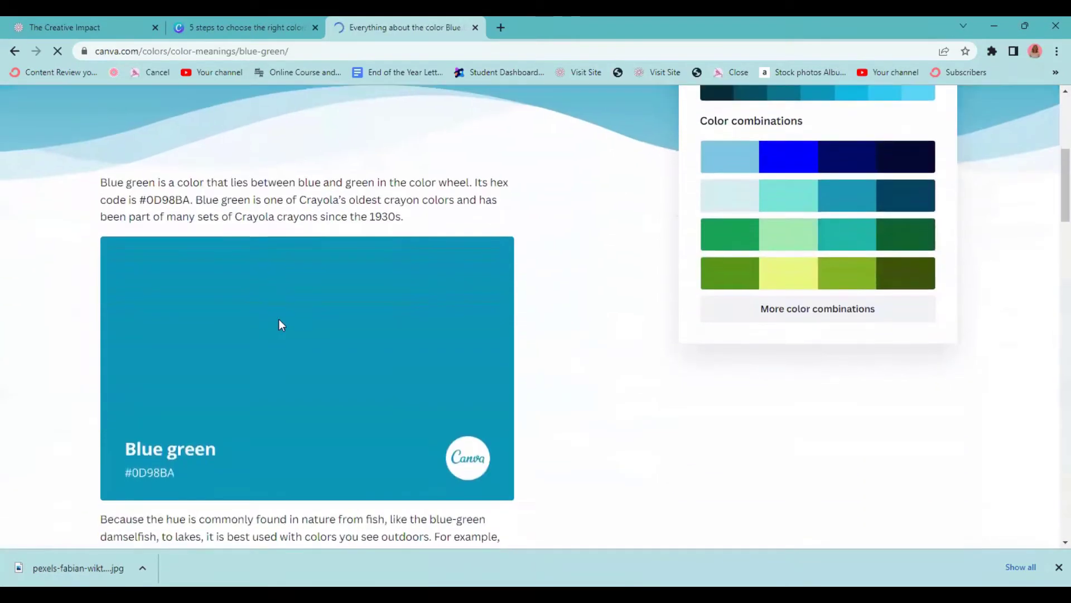
{"action": "scroll", "coordinate": [499, 359], "scroll_direction": "down", "scroll_amount": 6}
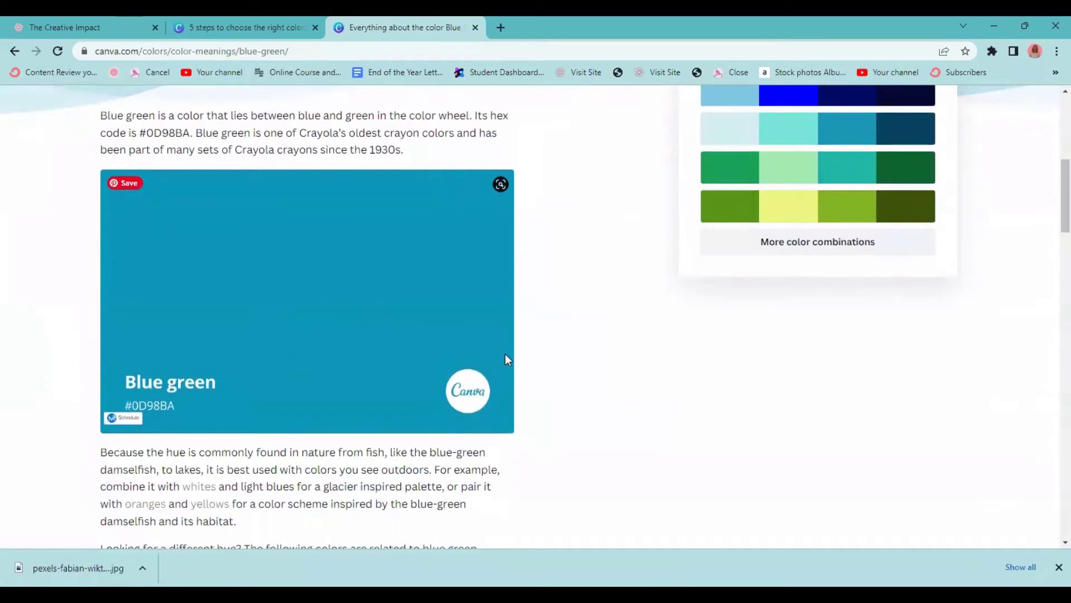
{"action": "scroll", "coordinate": [508, 357], "scroll_direction": "down", "scroll_amount": 8}
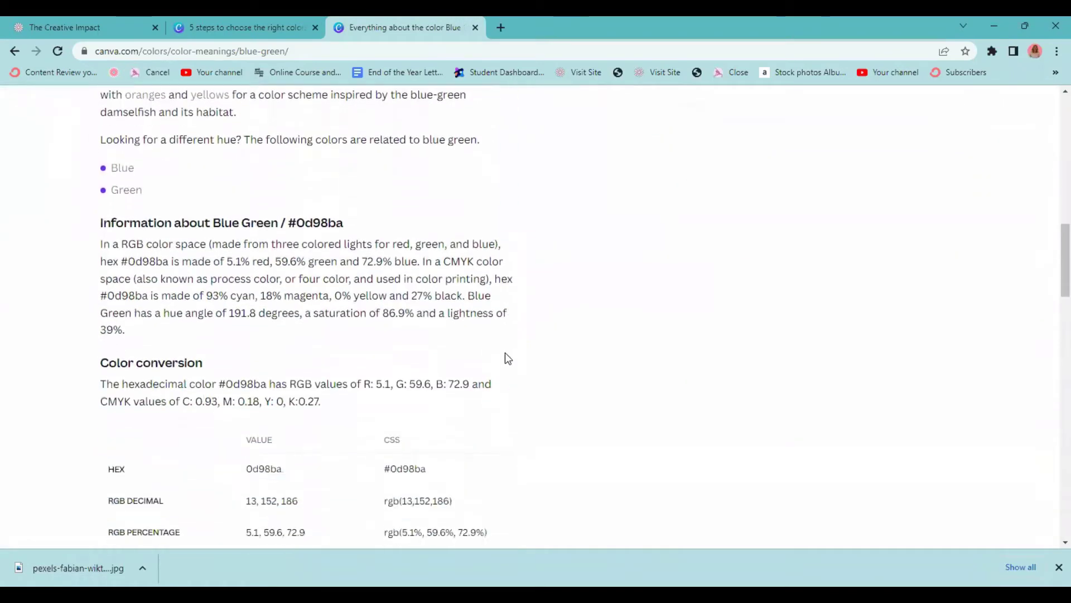
{"action": "scroll", "coordinate": [597, 385], "scroll_direction": "down", "scroll_amount": 1}
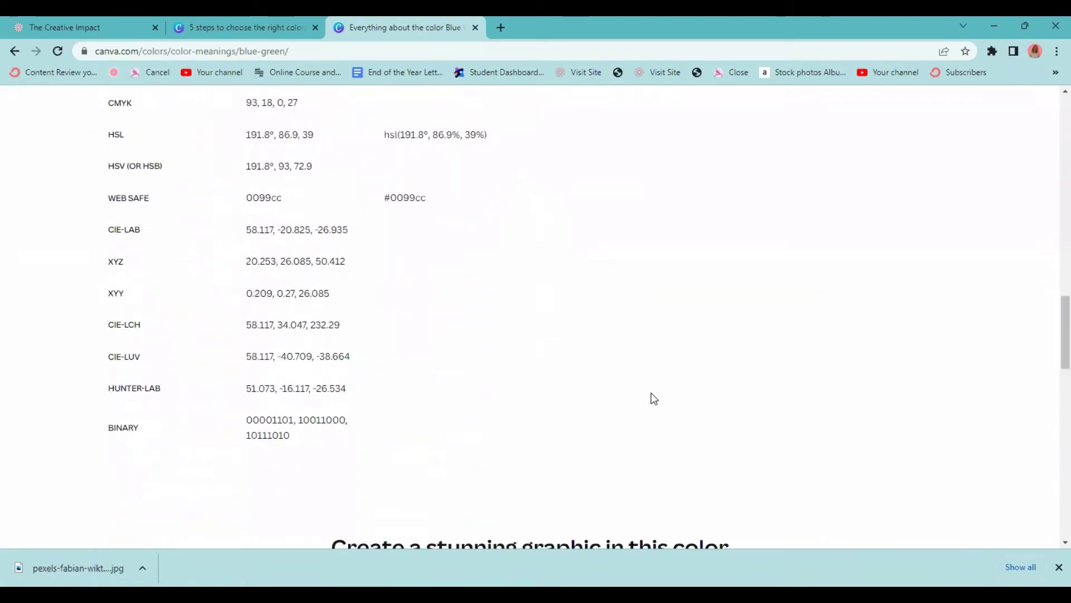
{"action": "scroll", "coordinate": [652, 393], "scroll_direction": "down", "scroll_amount": 2}
{"action": "scroll", "coordinate": [711, 397], "scroll_direction": "up", "scroll_amount": 15}
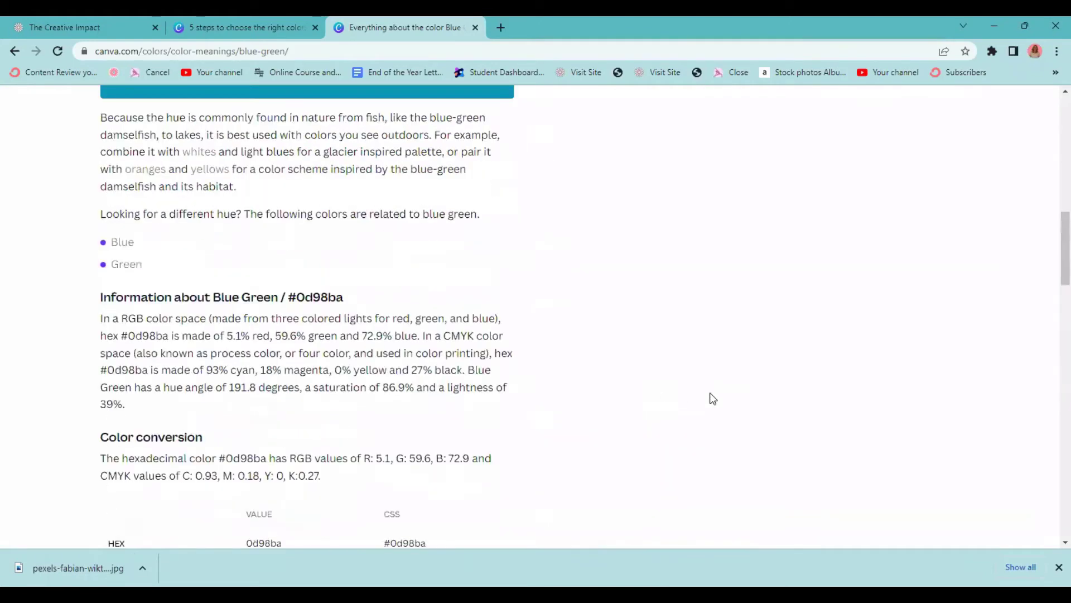
{"action": "scroll", "coordinate": [268, 200], "scroll_direction": "up", "scroll_amount": 5}
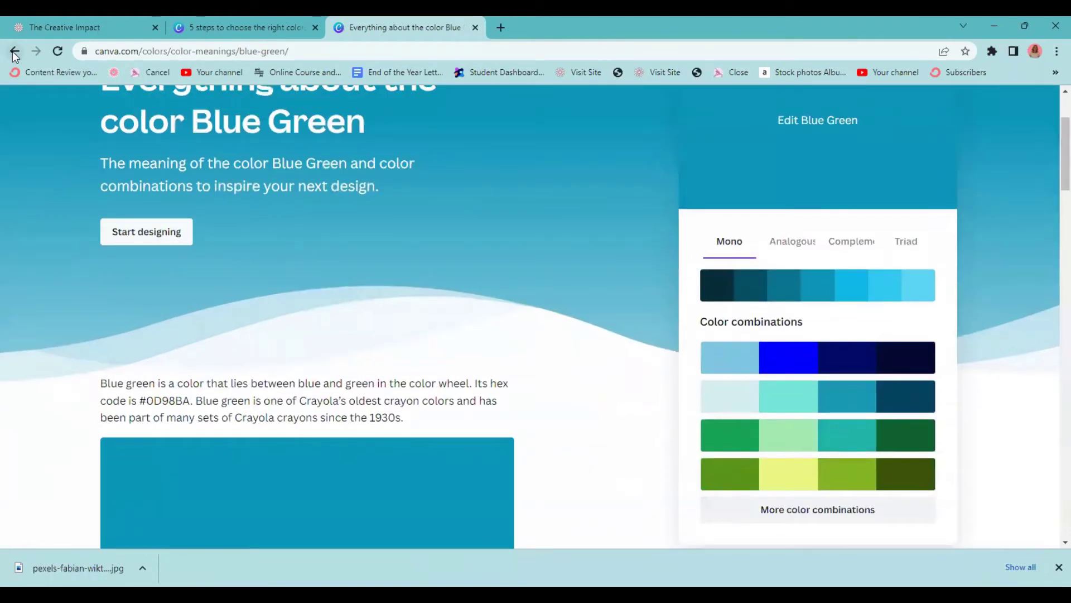
{"action": "left_click", "coordinate": [14, 52]}
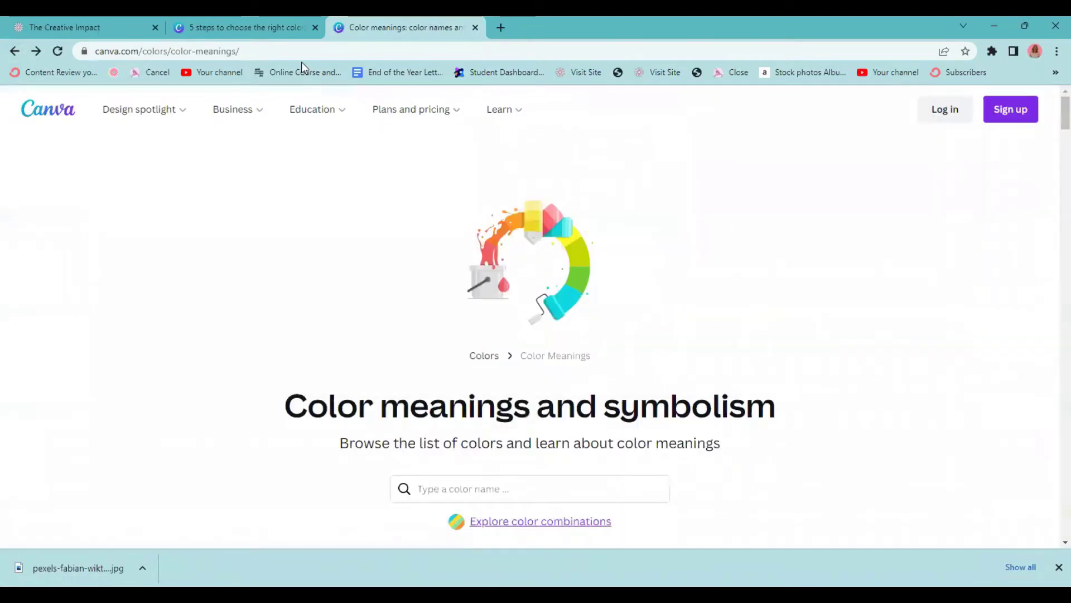
Step: Switch to the brand colour steps article tab and scroll through it
{"action": "left_click", "coordinate": [208, 27]}
{"action": "scroll", "coordinate": [631, 301], "scroll_direction": "down", "scroll_amount": 5}
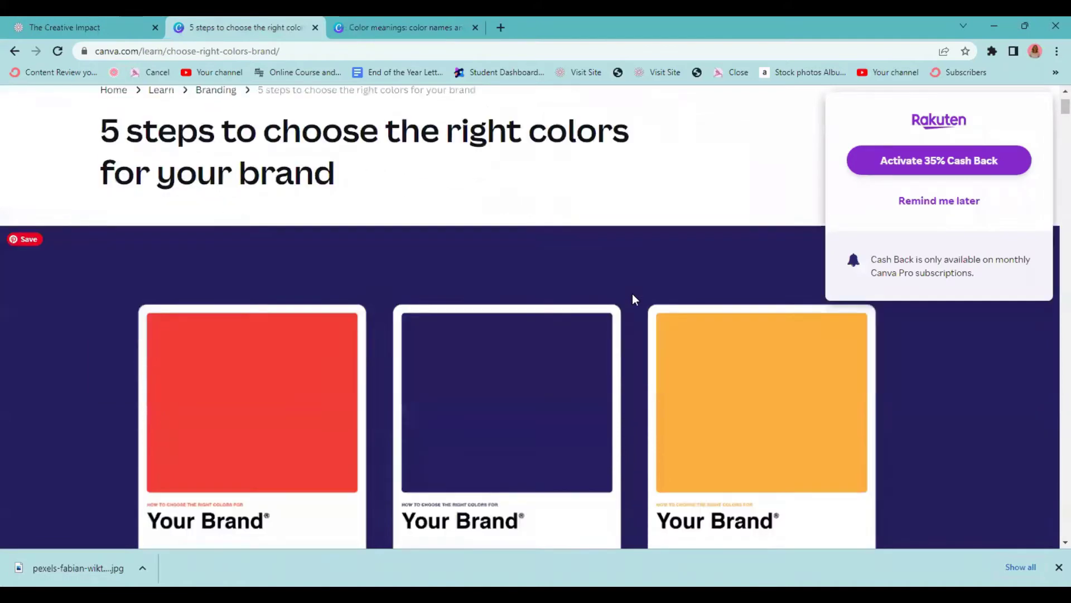
{"action": "scroll", "coordinate": [628, 306], "scroll_direction": "down", "scroll_amount": 10}
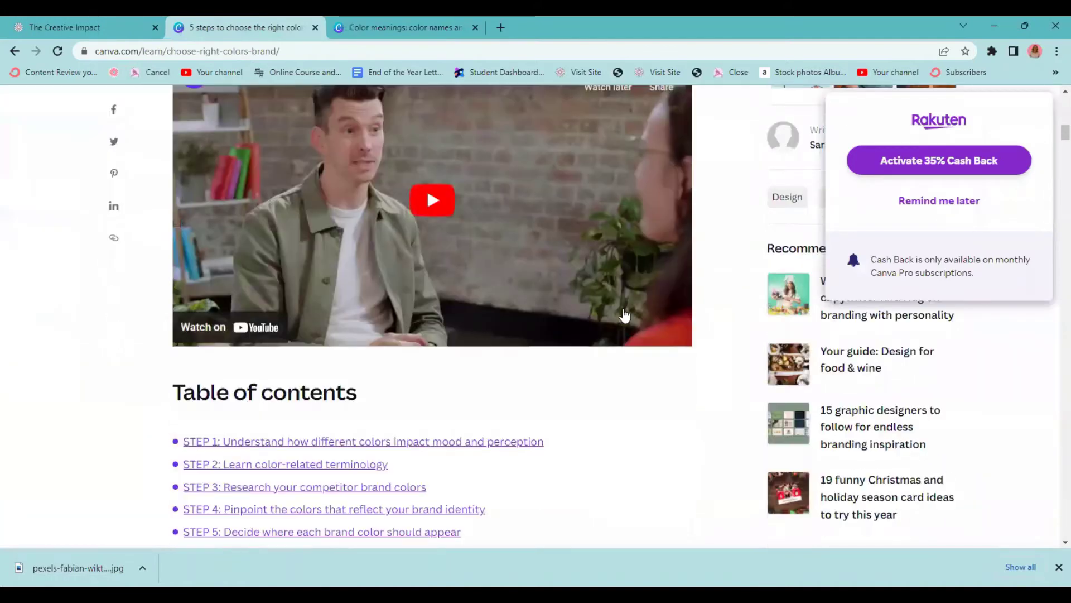
{"action": "scroll", "coordinate": [623, 315], "scroll_direction": "down", "scroll_amount": 6}
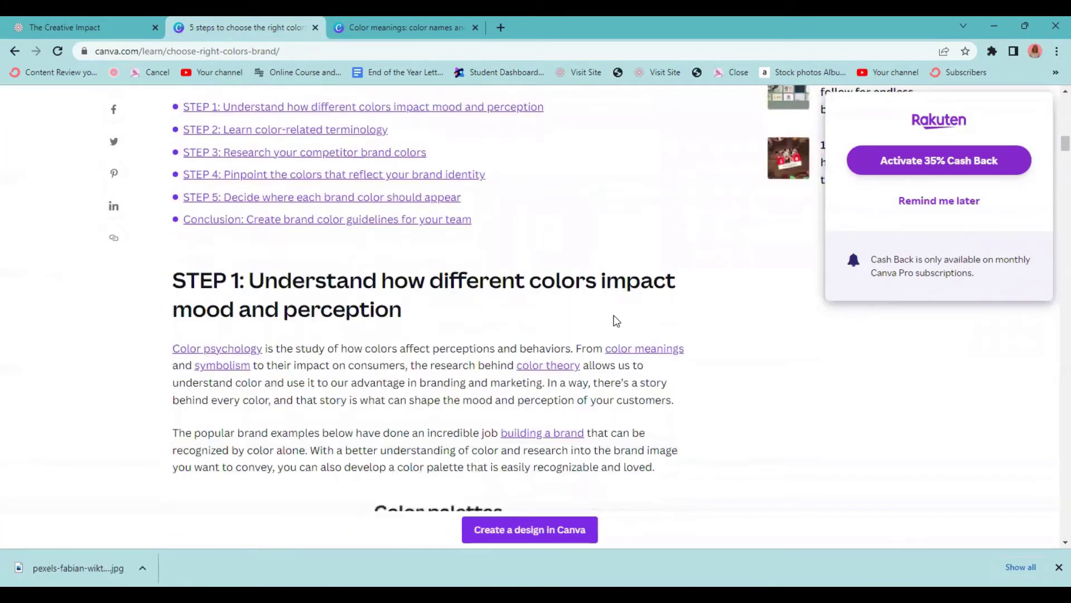
{"action": "scroll", "coordinate": [617, 320], "scroll_direction": "down", "scroll_amount": 7}
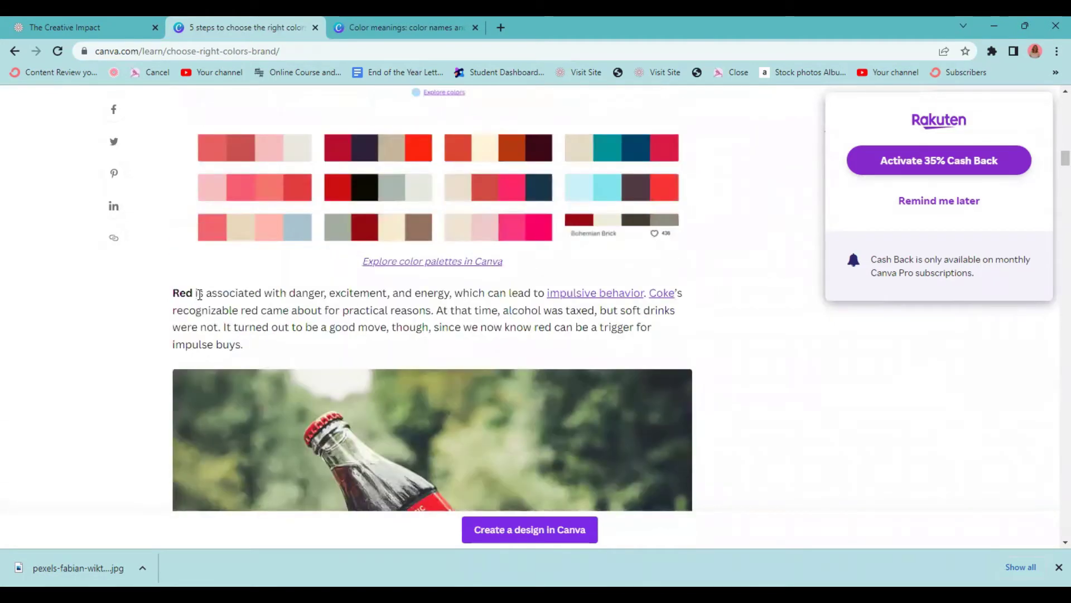
{"action": "scroll", "coordinate": [450, 304], "scroll_direction": "down", "scroll_amount": 8}
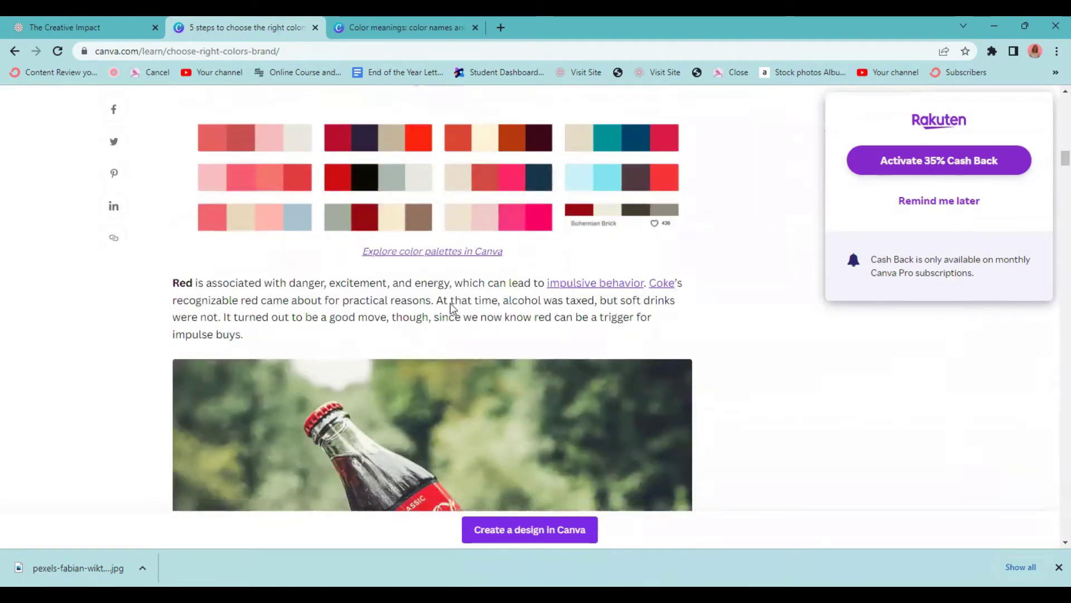
{"action": "scroll", "coordinate": [351, 317], "scroll_direction": "down", "scroll_amount": 1}
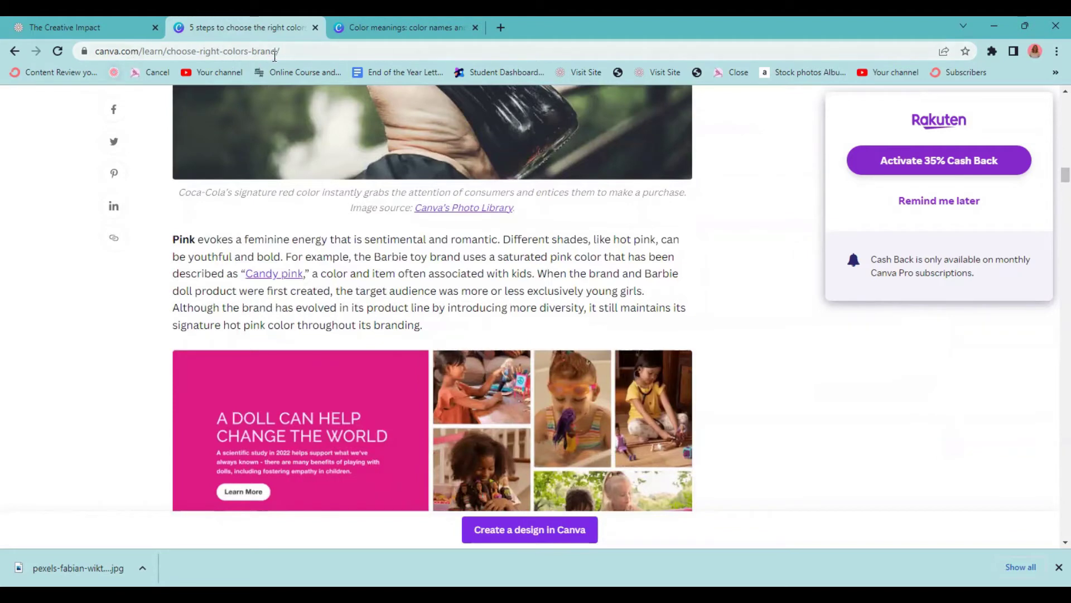
Step: Return to the Colors hub, dismiss the cash-back popup, and open the Color palette generator
{"action": "left_click", "coordinate": [370, 28]}
{"action": "scroll", "coordinate": [608, 301], "scroll_direction": "down", "scroll_amount": 3}
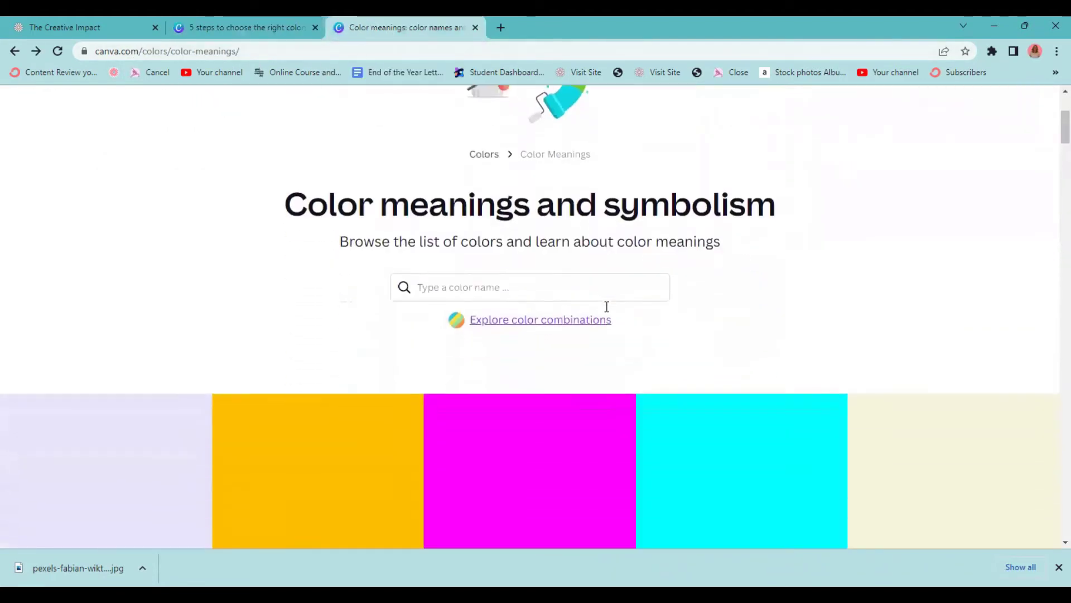
{"action": "scroll", "coordinate": [607, 306], "scroll_direction": "up", "scroll_amount": 3}
{"action": "left_click", "coordinate": [483, 354]}
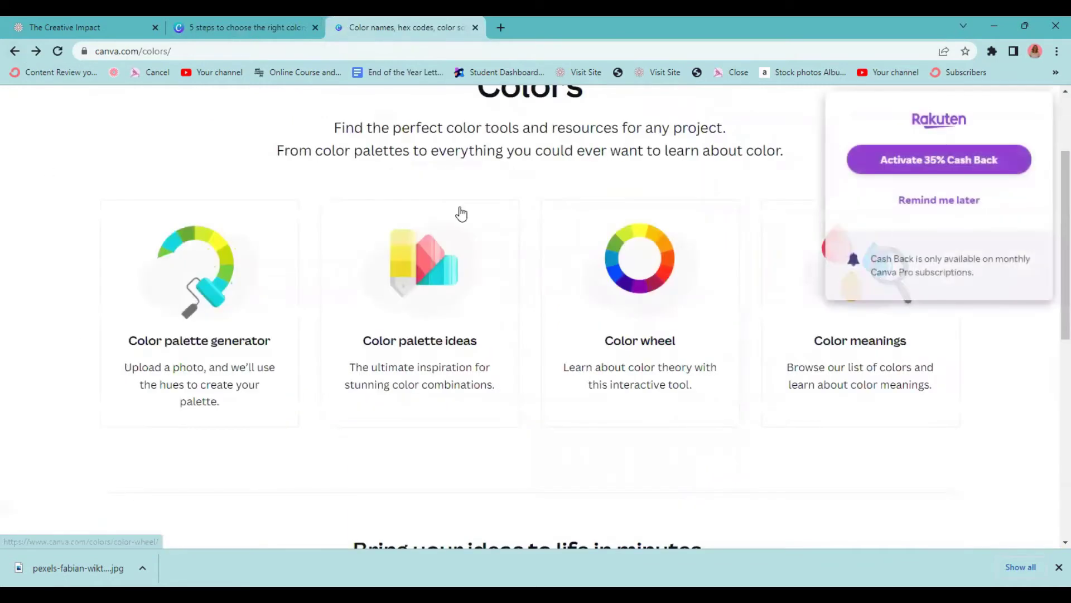
{"action": "left_click", "coordinate": [929, 202]}
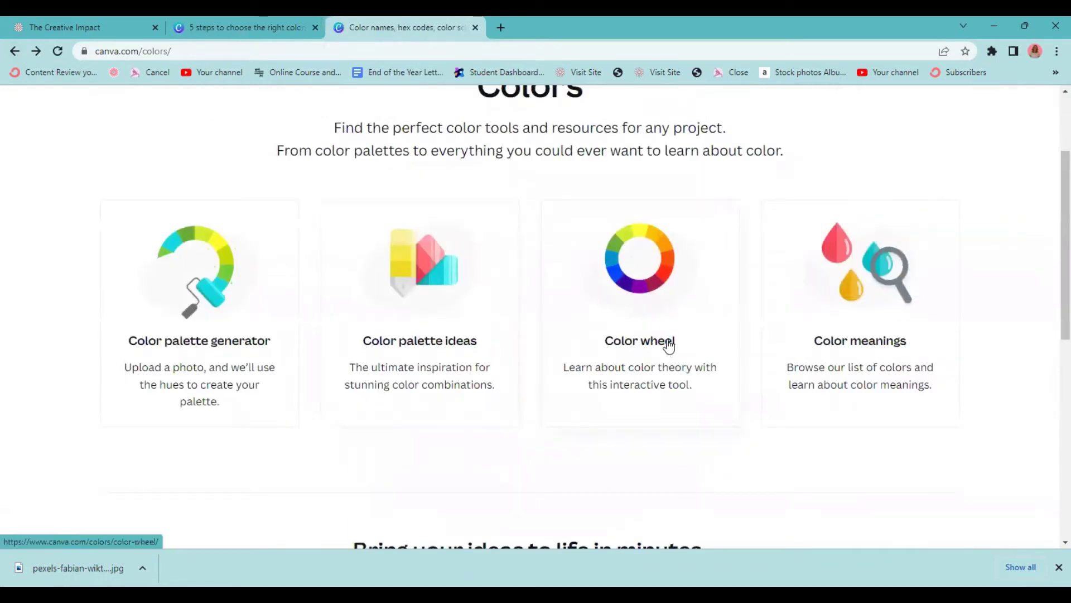
{"action": "scroll", "coordinate": [669, 346], "scroll_direction": "up", "scroll_amount": 1}
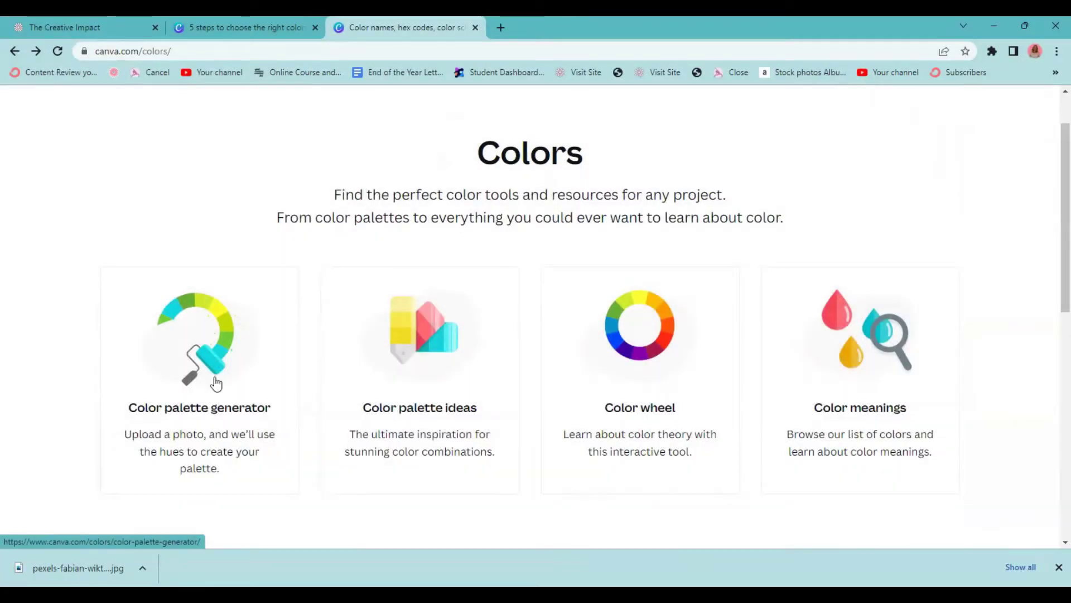
{"action": "left_click", "coordinate": [217, 384]}
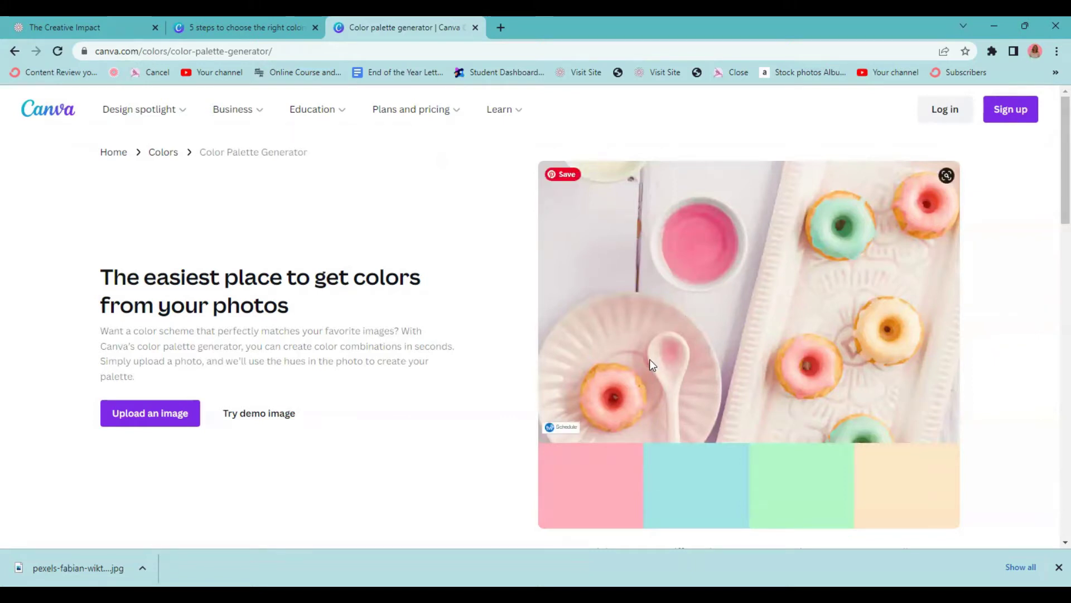
Step: Load a demo photo, copy its first palette colour, and select the Mischka hex code
{"action": "left_click", "coordinate": [250, 413]}
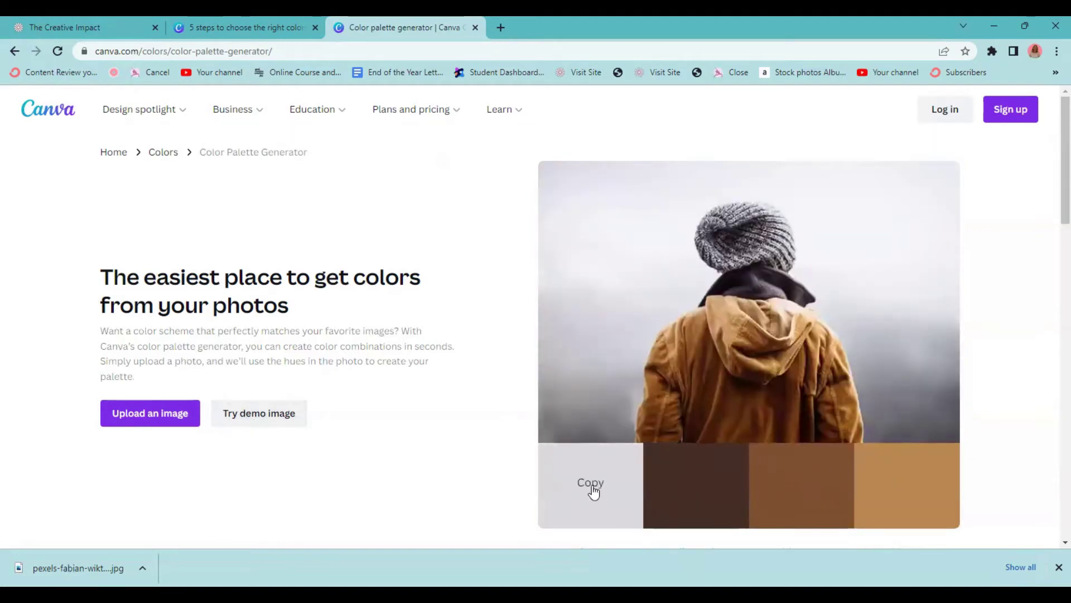
{"action": "left_click", "coordinate": [591, 491]}
{"action": "scroll", "coordinate": [614, 478], "scroll_direction": "down", "scroll_amount": 2}
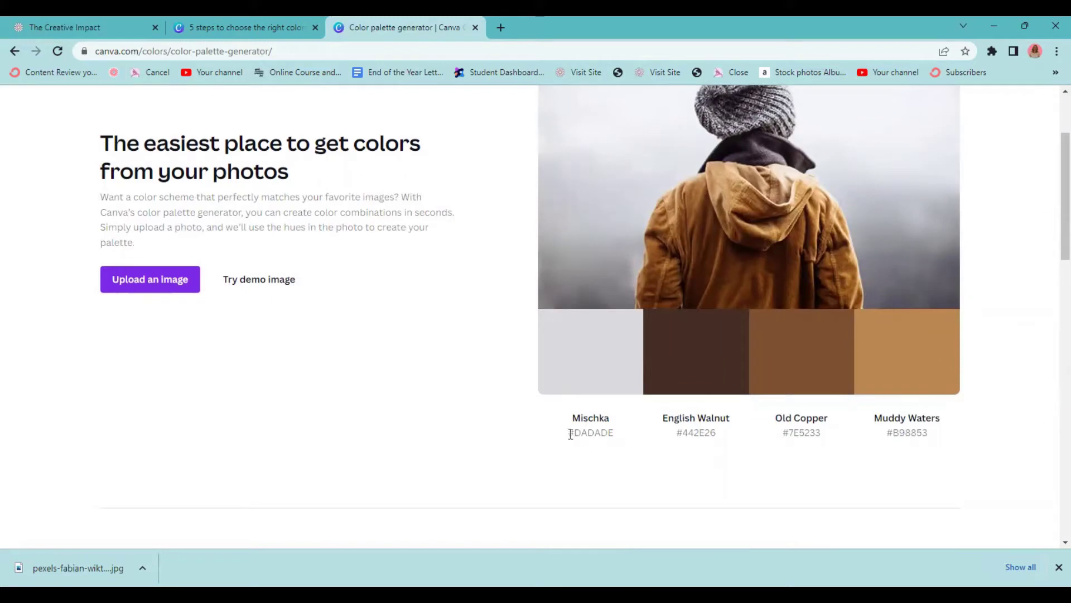
{"action": "left_click_drag", "start_coordinate": [568, 433], "coordinate": [615, 433]}
{"action": "scroll", "coordinate": [370, 299], "scroll_direction": "up", "scroll_amount": 2}
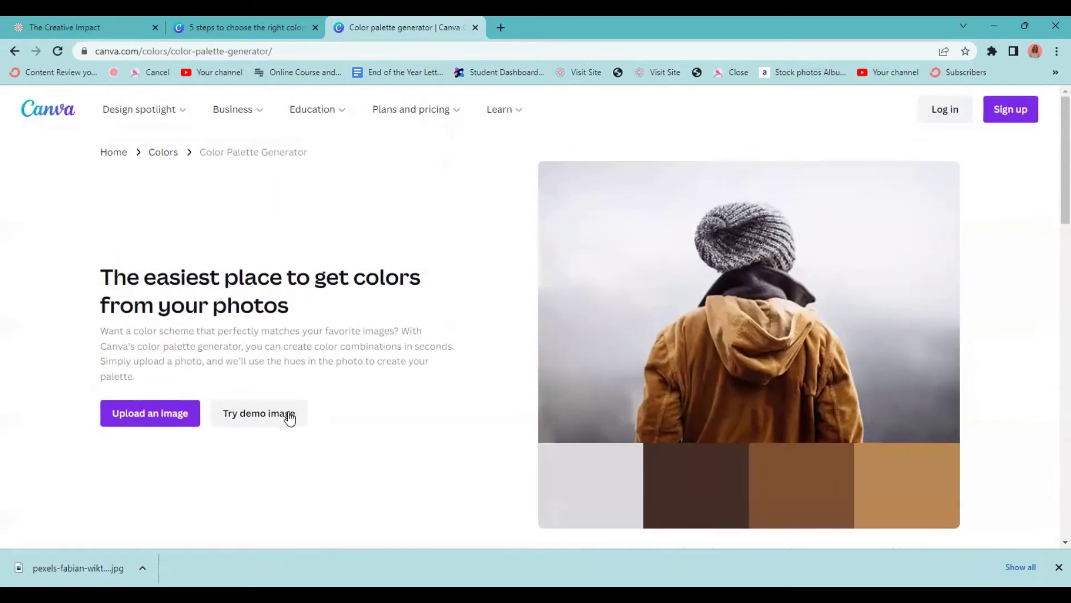
Step: Cycle through more demo photos to the sunflower-and-bee palette, then begin an image upload
{"action": "left_click", "coordinate": [282, 416]}
{"action": "left_click", "coordinate": [284, 417]}
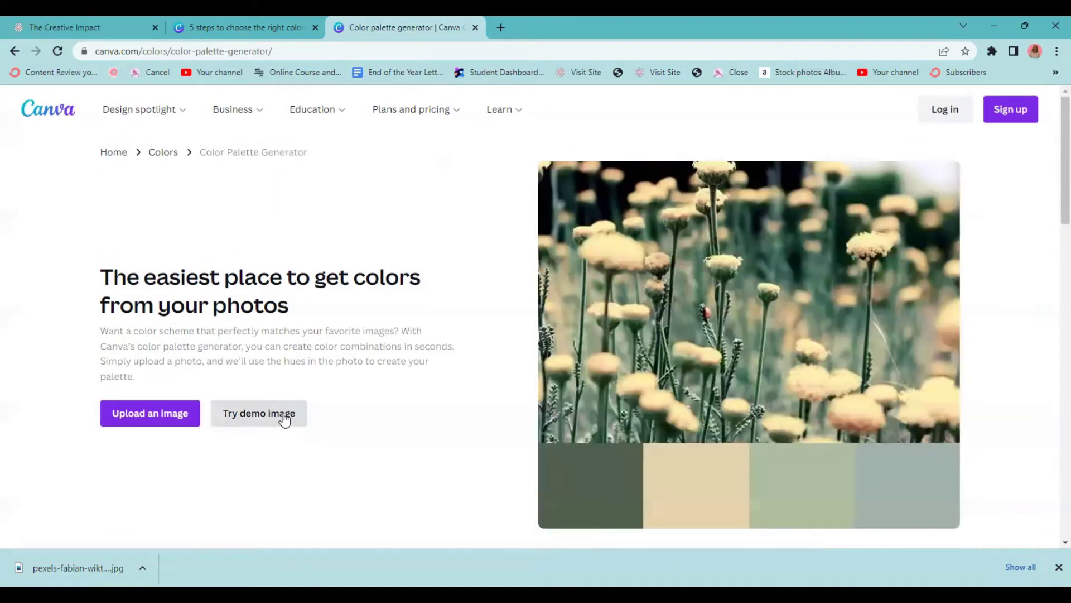
{"action": "left_click", "coordinate": [284, 417]}
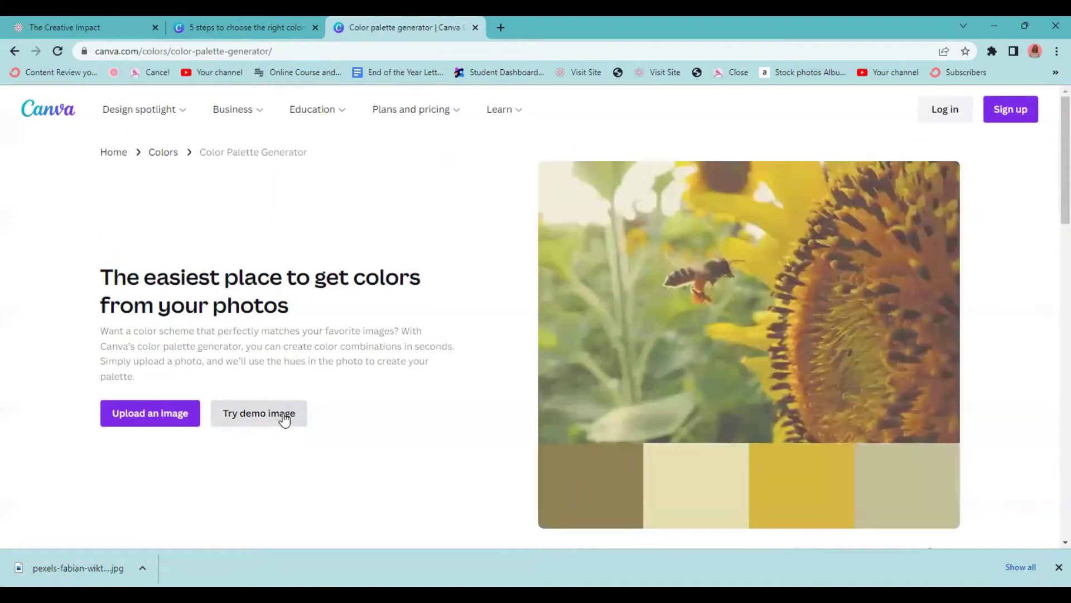
{"action": "left_click", "coordinate": [143, 413]}
Step: Upload pexels-fabian-wiktor-994605 and view its French Gray, Blumine, Emperor and Coffee palette
{"action": "left_click", "coordinate": [154, 159]}
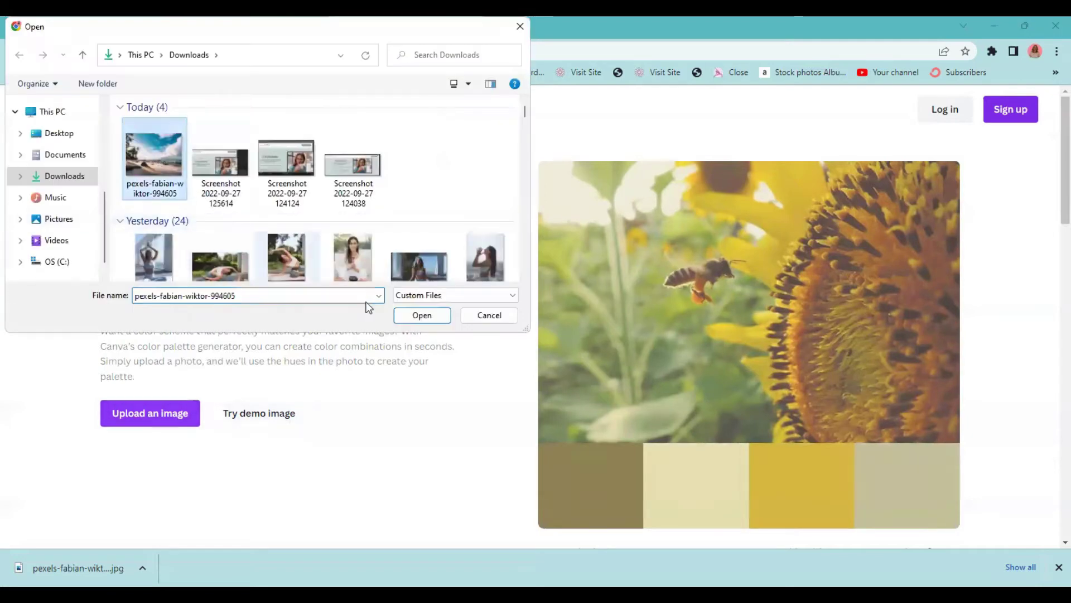
{"action": "left_click", "coordinate": [416, 315]}
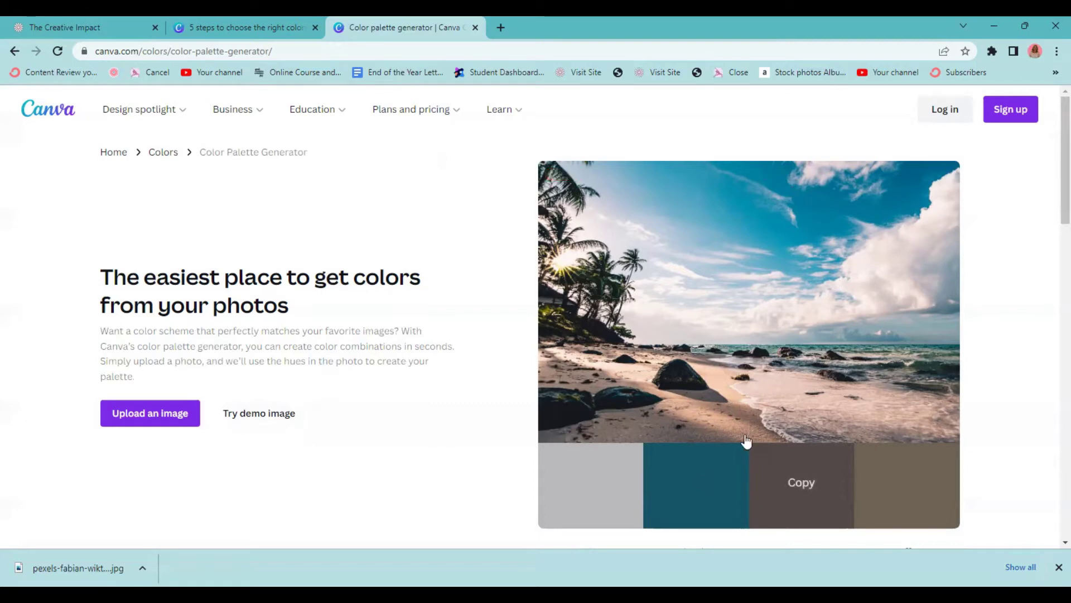
{"action": "scroll", "coordinate": [664, 446], "scroll_direction": "down", "scroll_amount": 2}
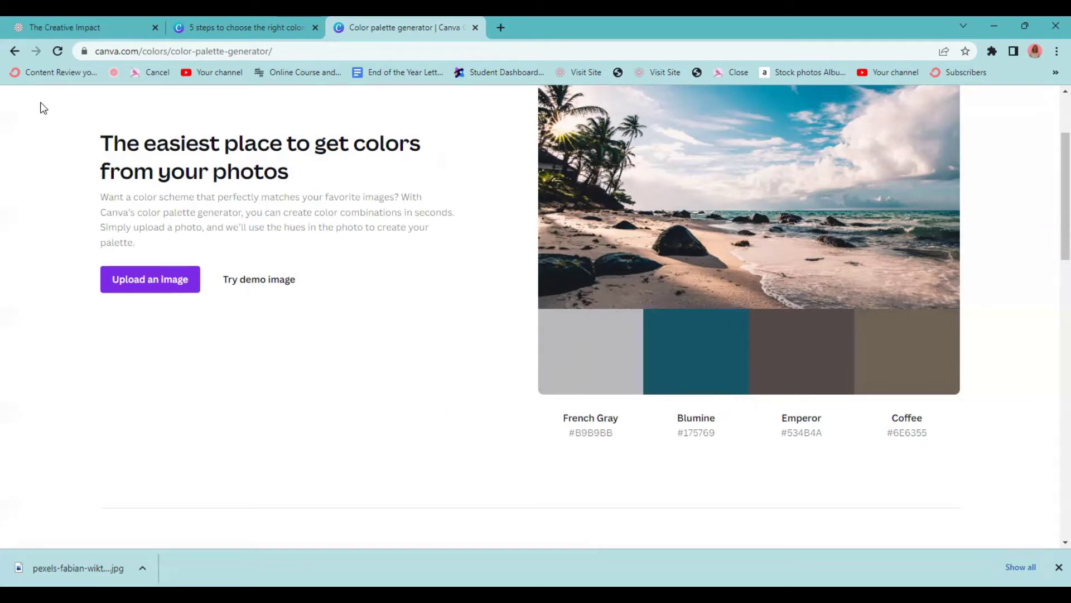
Step: Go back to the Colors overview and browse the Color palette ideas grid
{"action": "left_click", "coordinate": [15, 52]}
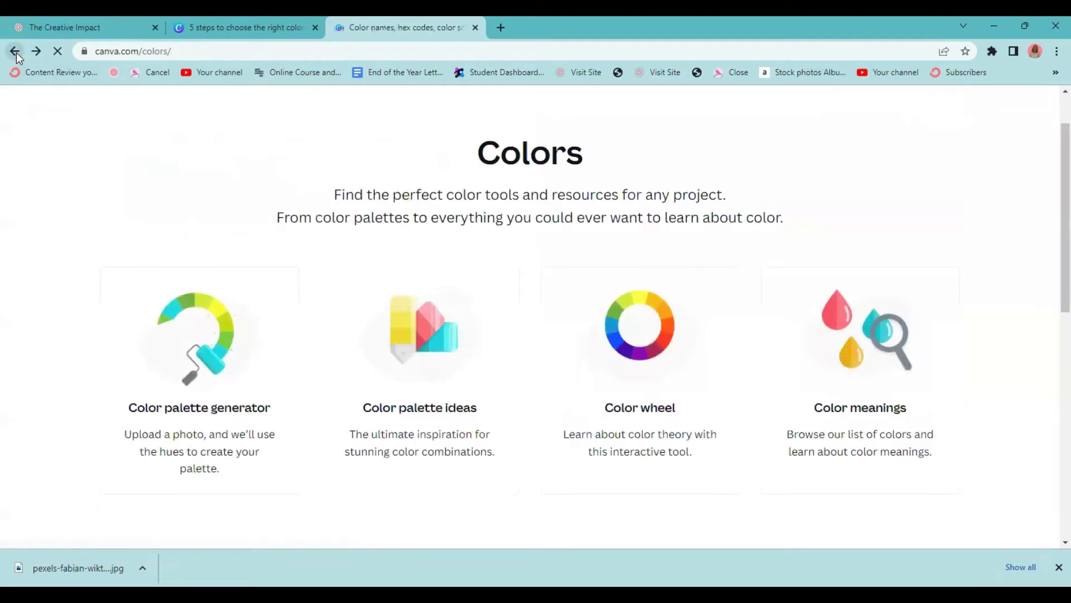
{"action": "left_click", "coordinate": [431, 346]}
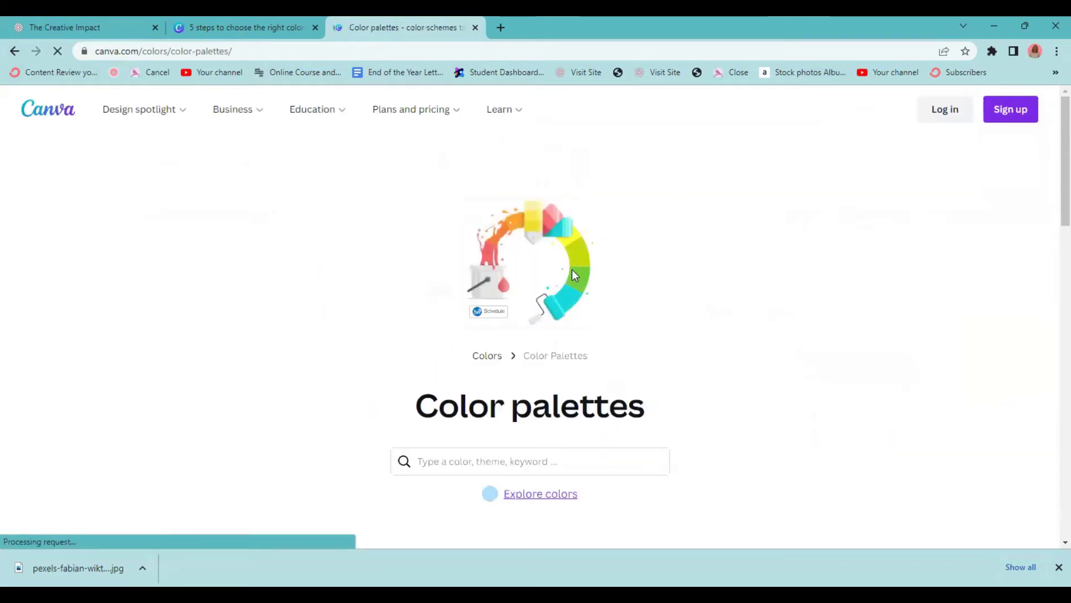
{"action": "scroll", "coordinate": [698, 342], "scroll_direction": "down", "scroll_amount": 5}
{"action": "scroll", "coordinate": [698, 344], "scroll_direction": "down", "scroll_amount": 4}
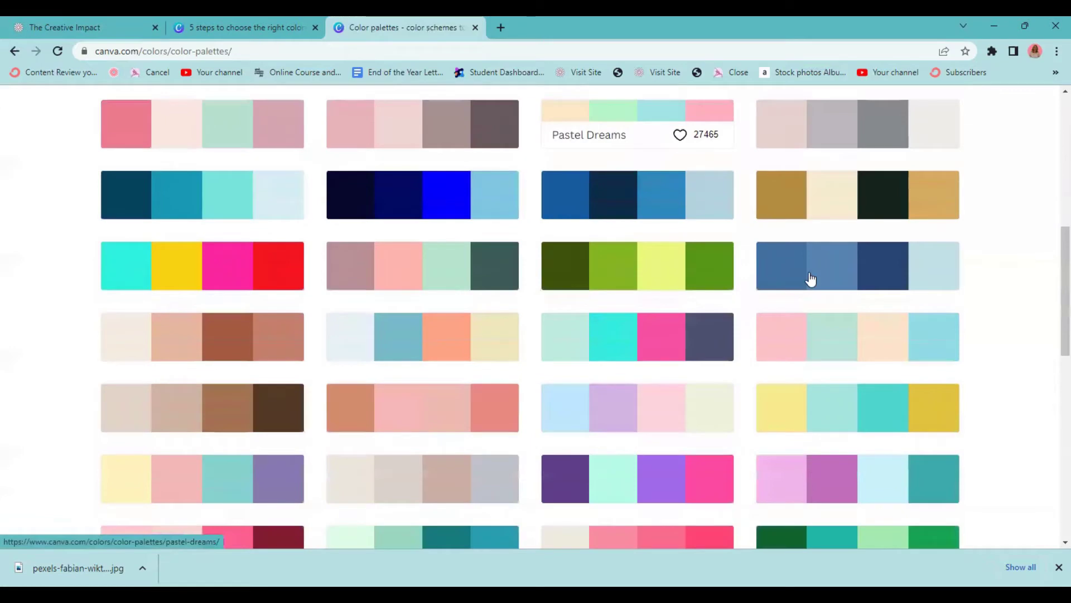
{"action": "scroll", "coordinate": [782, 299], "scroll_direction": "down", "scroll_amount": 7}
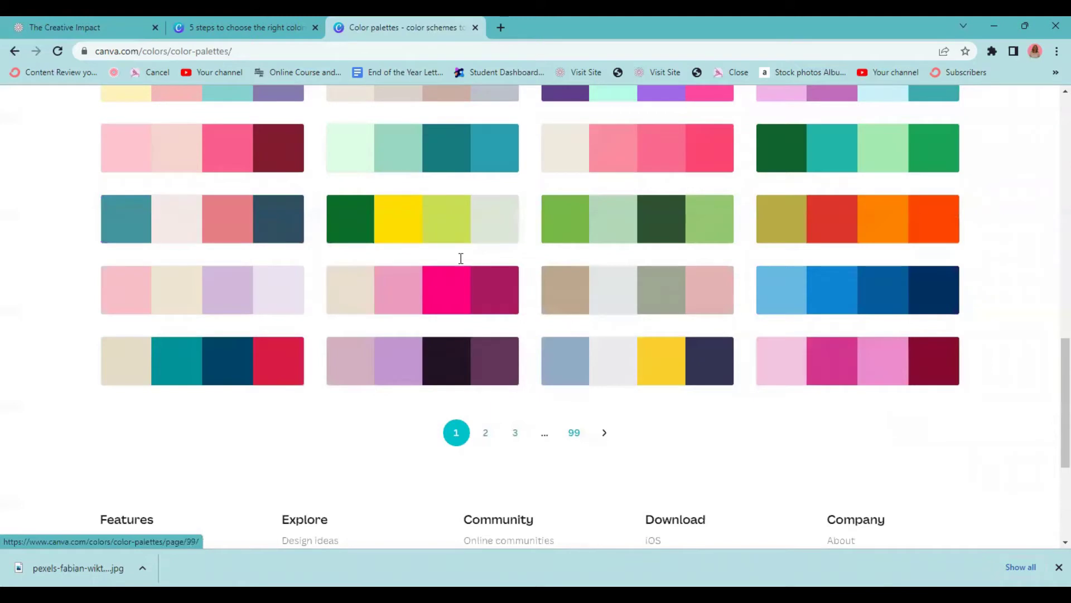
{"action": "scroll", "coordinate": [446, 262], "scroll_direction": "up", "scroll_amount": 11}
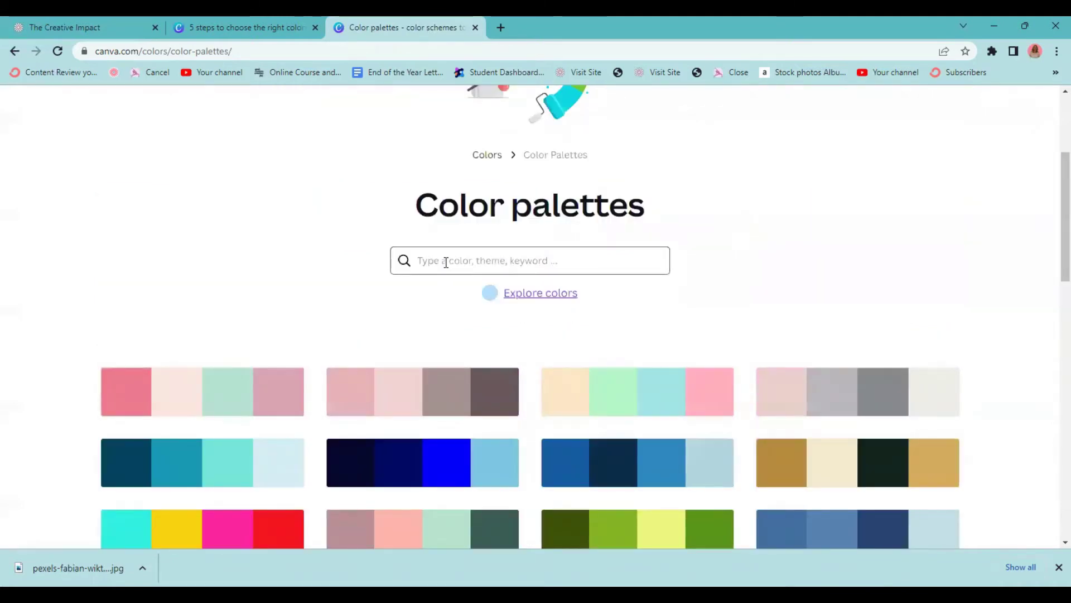
{"action": "scroll", "coordinate": [446, 263], "scroll_direction": "up", "scroll_amount": 1}
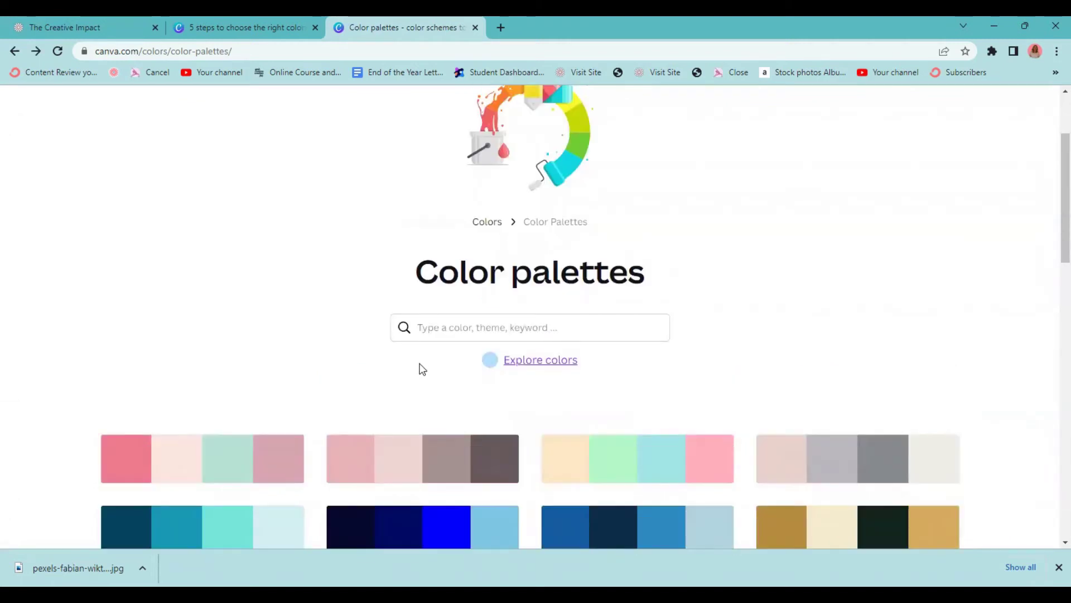
Step: Search the palette ideas for 'blue' and browse the results
{"action": "left_click", "coordinate": [431, 330]}
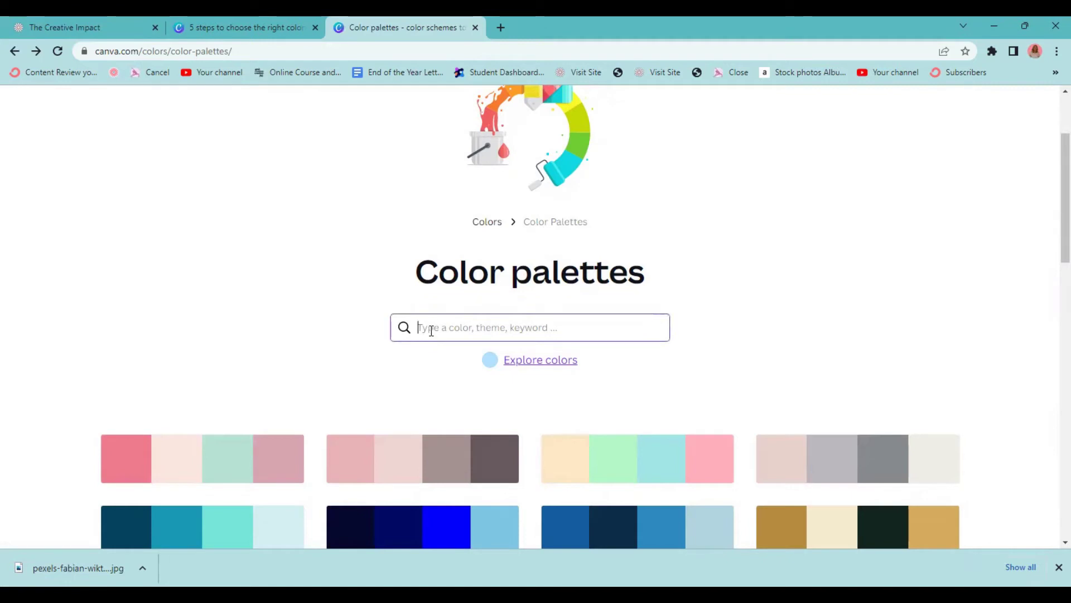
{"action": "type", "text": "blue"}
{"action": "key", "text": "Return"}
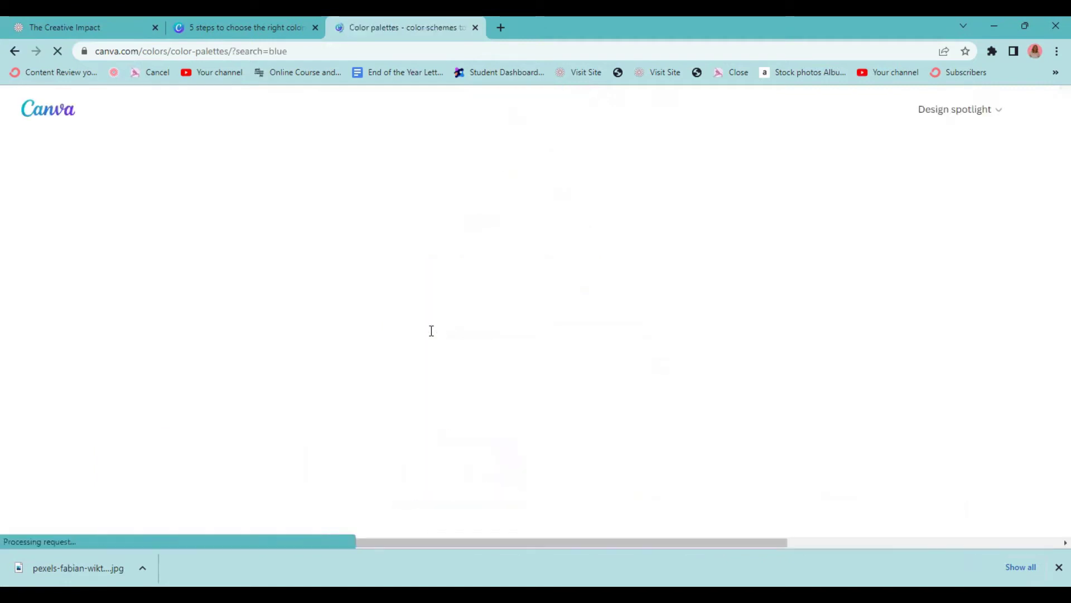
{"action": "scroll", "coordinate": [502, 334], "scroll_direction": "down", "scroll_amount": 5}
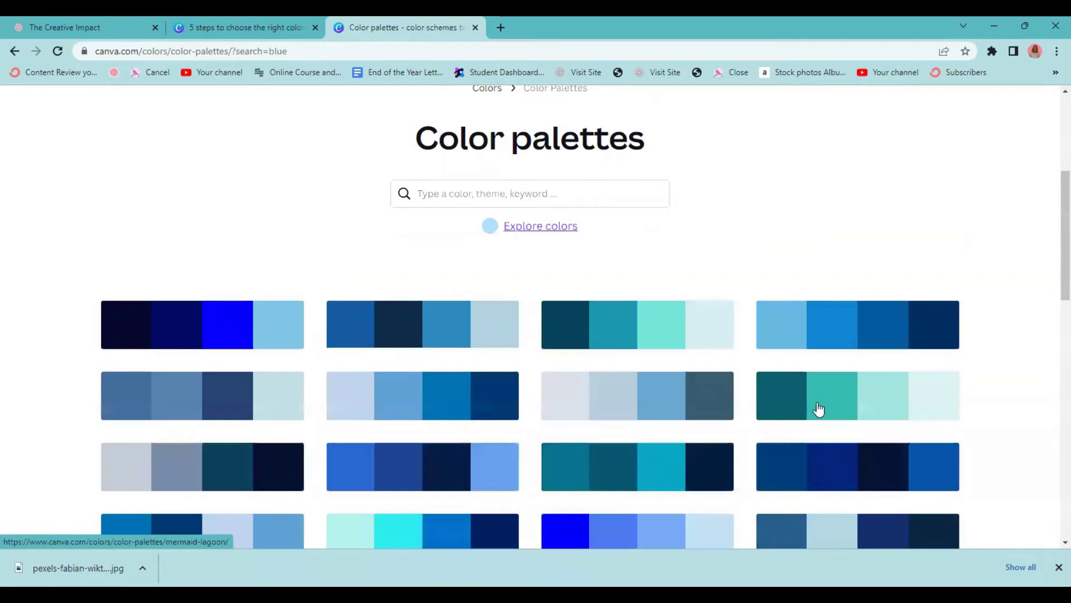
{"action": "scroll", "coordinate": [815, 400], "scroll_direction": "down", "scroll_amount": 5}
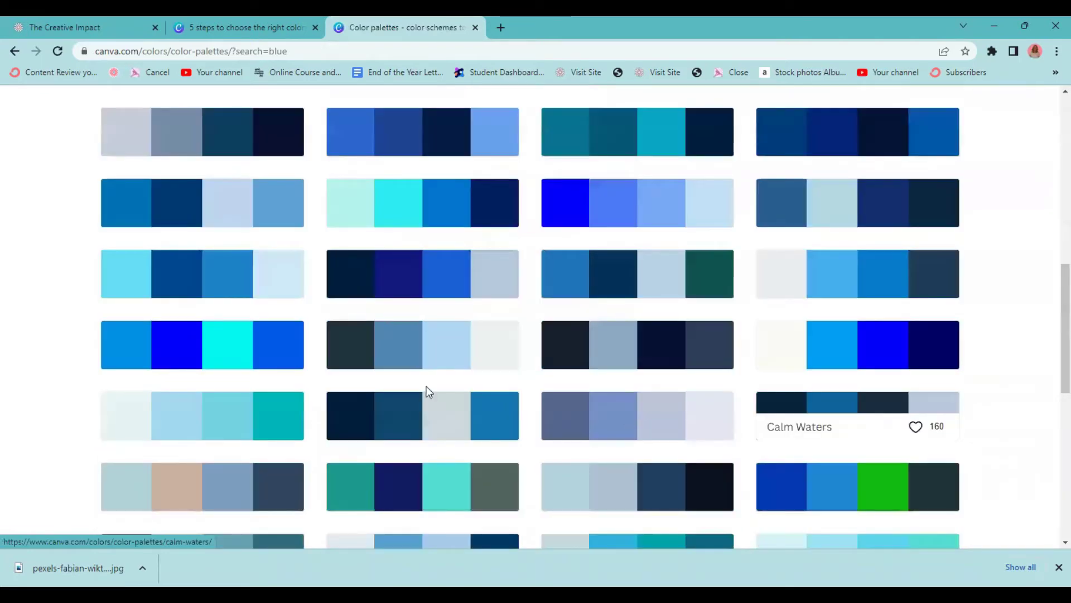
{"action": "scroll", "coordinate": [636, 410], "scroll_direction": "down", "scroll_amount": 3}
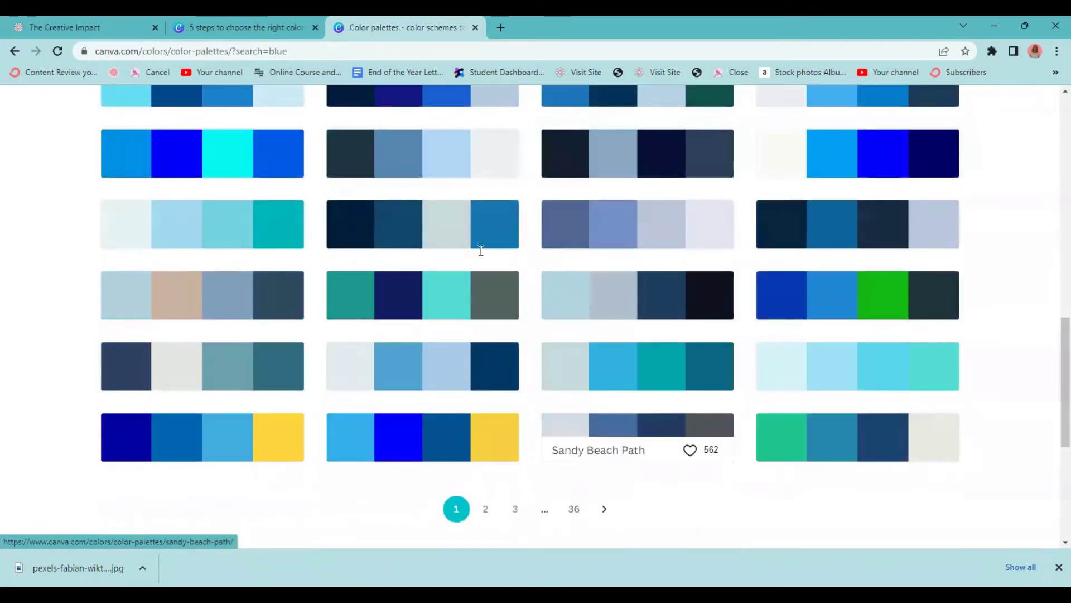
{"action": "scroll", "coordinate": [481, 250], "scroll_direction": "up", "scroll_amount": 10}
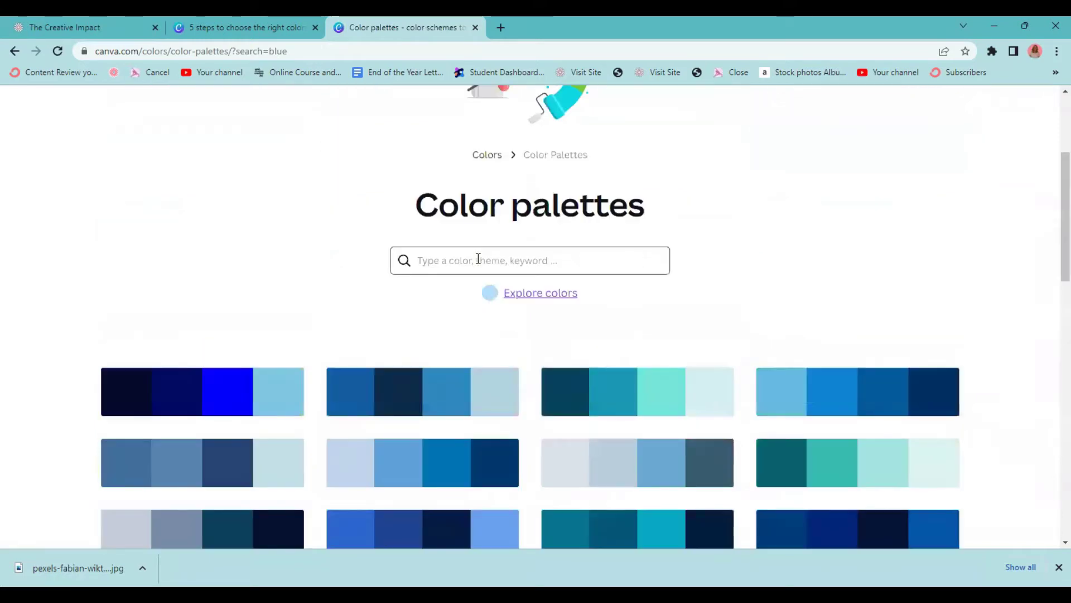
Step: Search for 'funky', leaving the single Cool Funky Flavor palette
{"action": "left_click", "coordinate": [471, 260]}
{"action": "type", "text": "funky"}
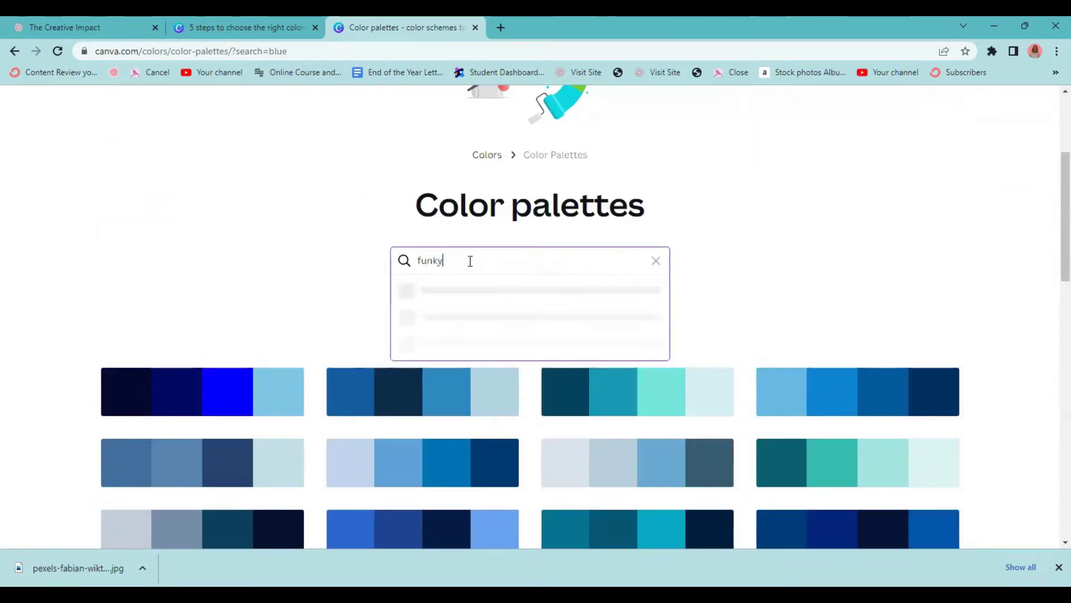
{"action": "key", "text": "Return"}
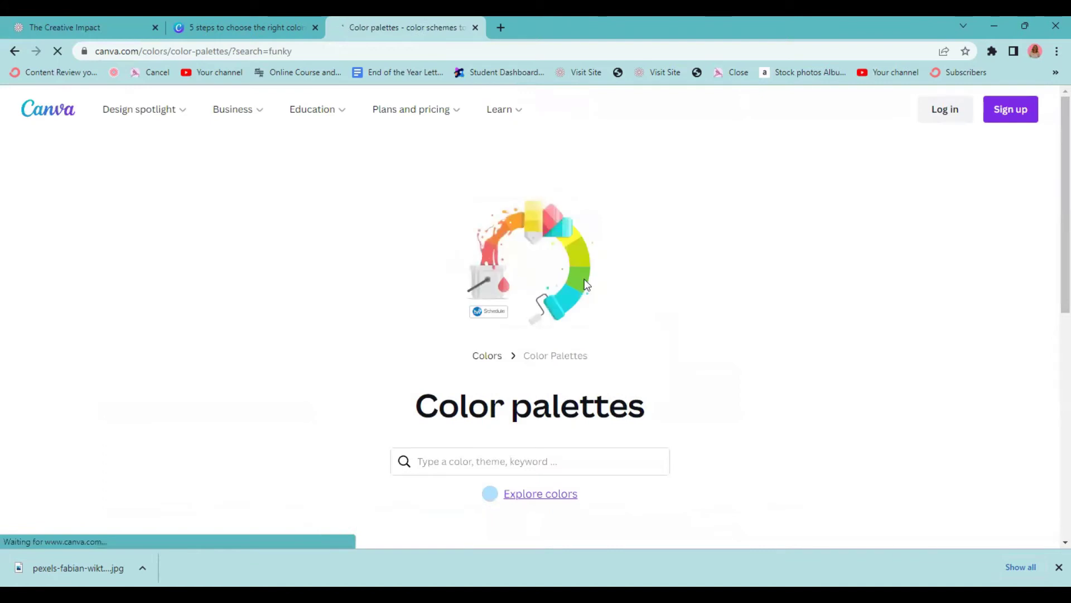
{"action": "scroll", "coordinate": [598, 308], "scroll_direction": "down", "scroll_amount": 5}
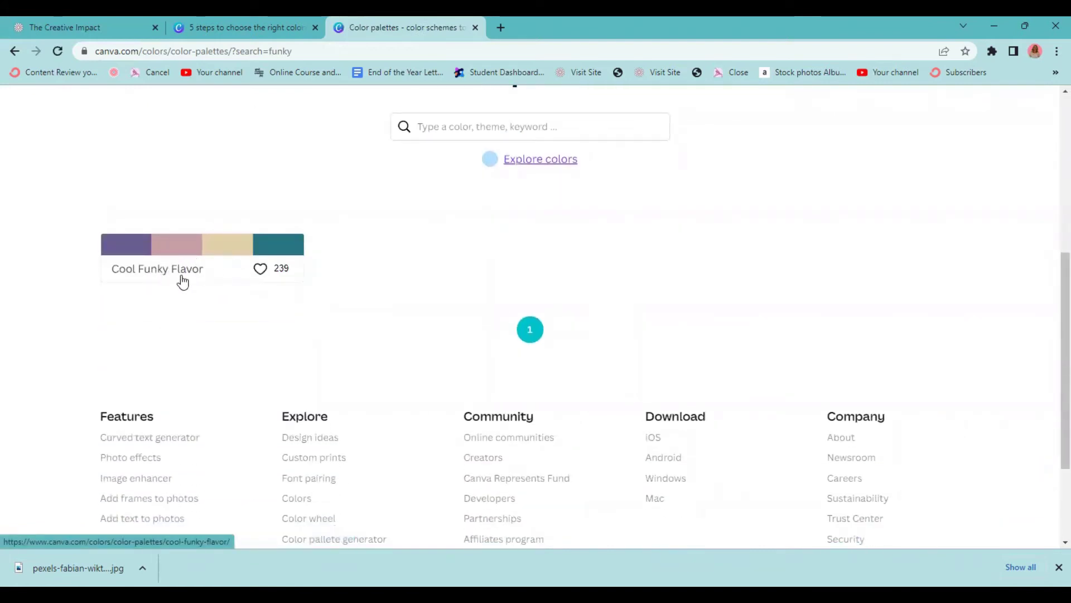
Step: Search palettes for 'beach' and scroll through the sandy, coral and teal results
{"action": "left_click", "coordinate": [489, 128]}
{"action": "type", "text": "beach"}
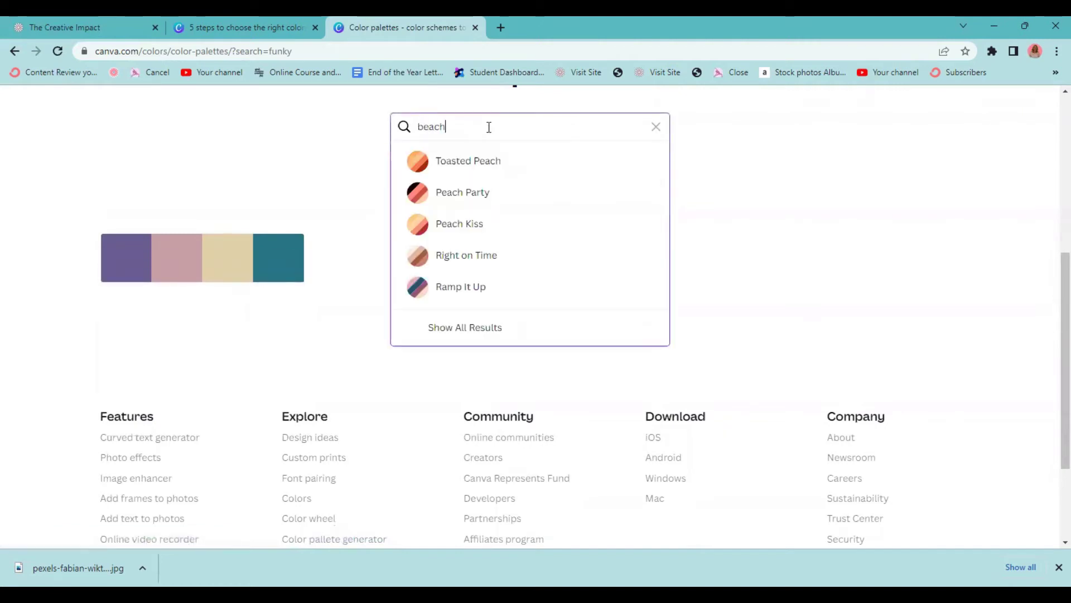
{"action": "key", "text": "Return"}
{"action": "scroll", "coordinate": [395, 222], "scroll_direction": "down", "scroll_amount": 3}
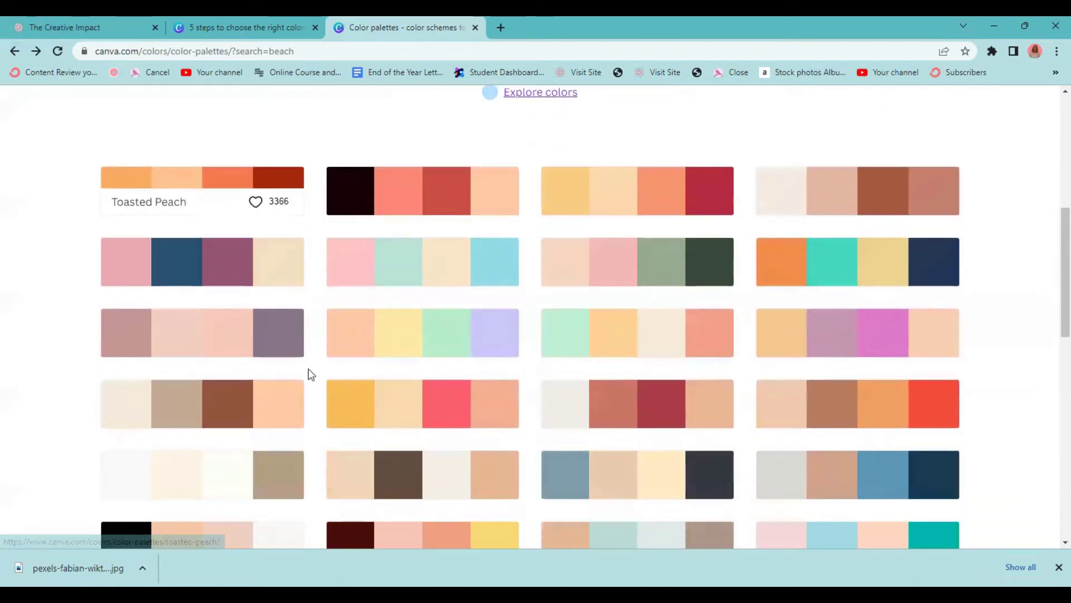
{"action": "scroll", "coordinate": [614, 366], "scroll_direction": "up", "scroll_amount": 3}
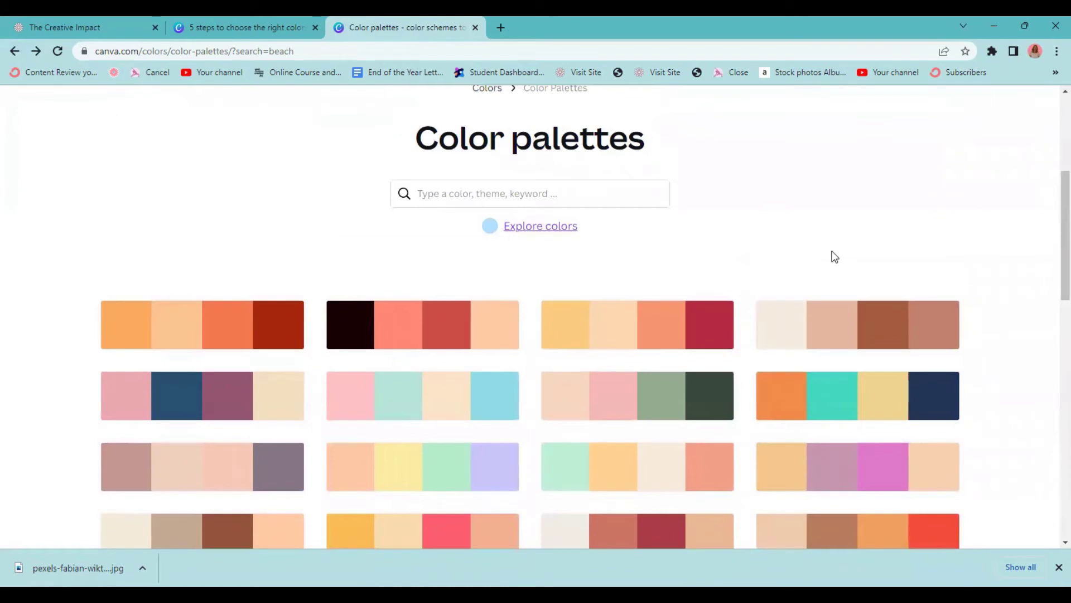
{"action": "scroll", "coordinate": [719, 394], "scroll_direction": "down", "scroll_amount": 1}
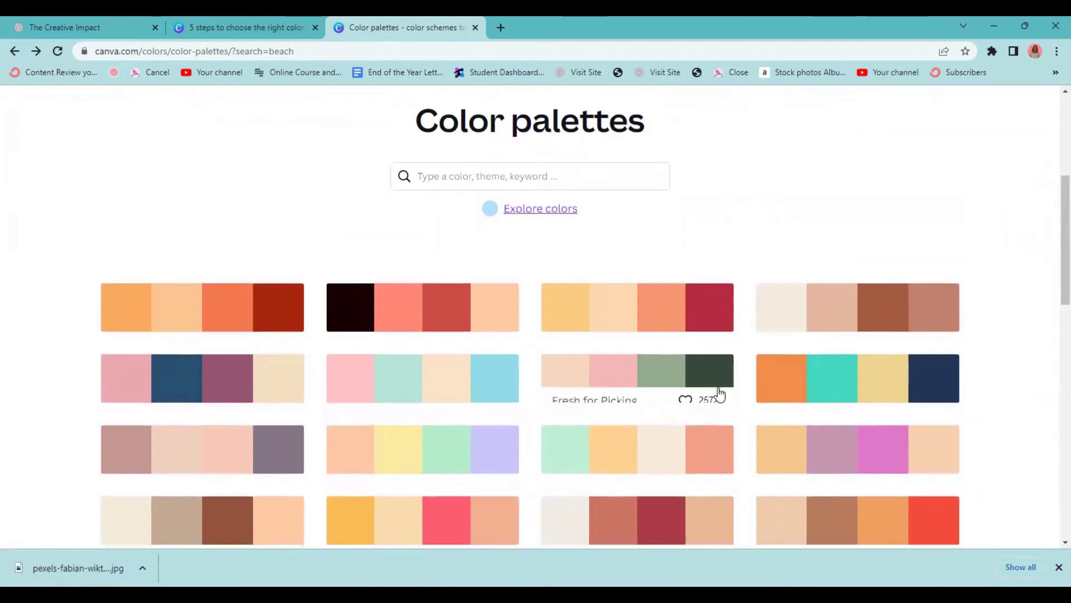
{"action": "scroll", "coordinate": [719, 394], "scroll_direction": "up", "scroll_amount": 1}
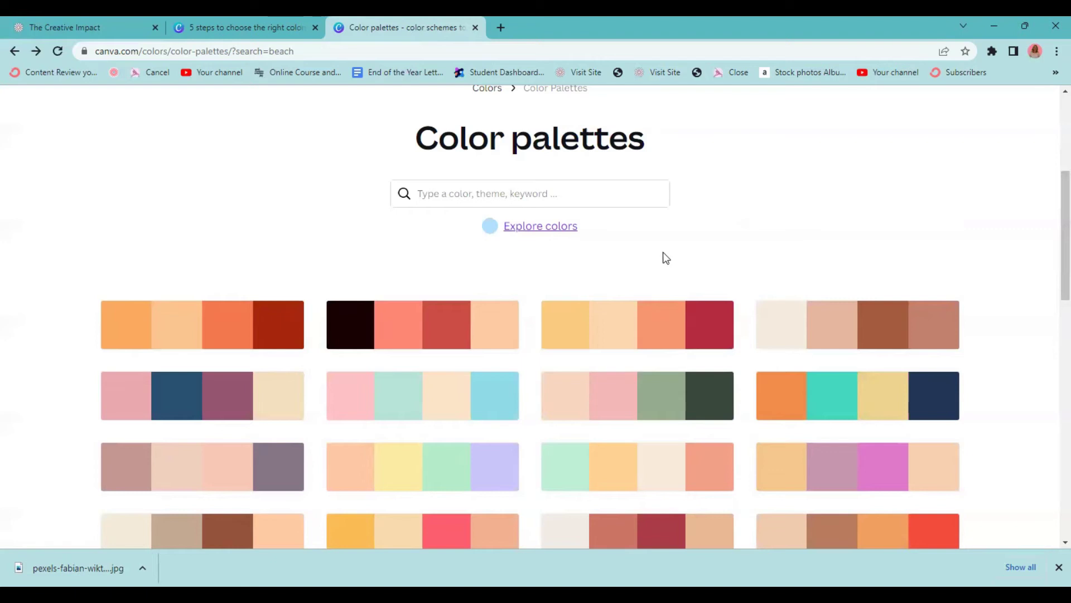
Step: Return to canva.com/colors with Alt+Left and open the Color wheel tool
{"action": "key", "text": "alt+Left"}
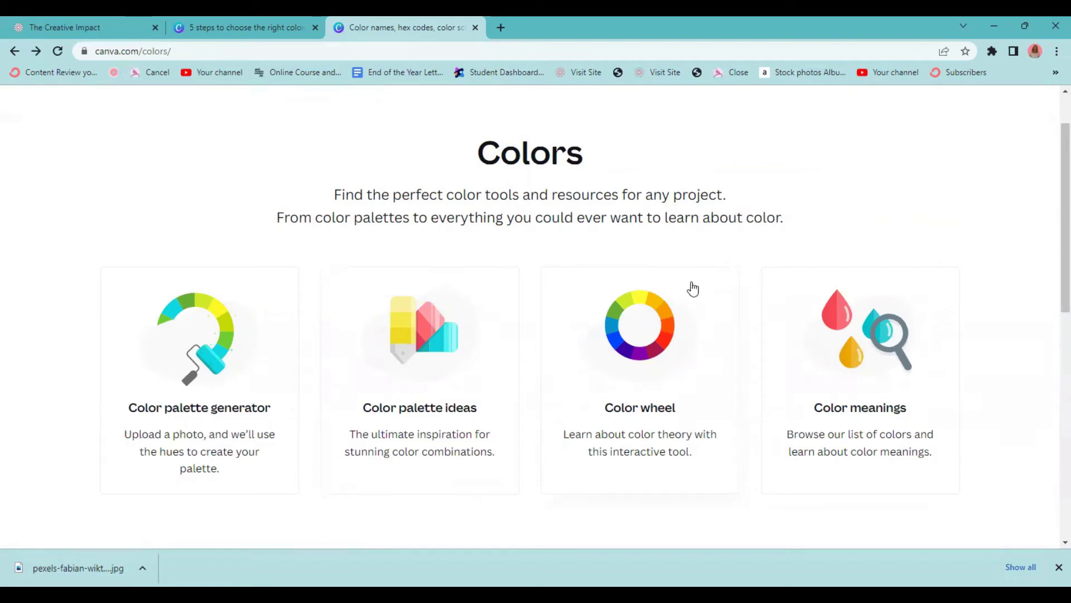
{"action": "left_click", "coordinate": [649, 364]}
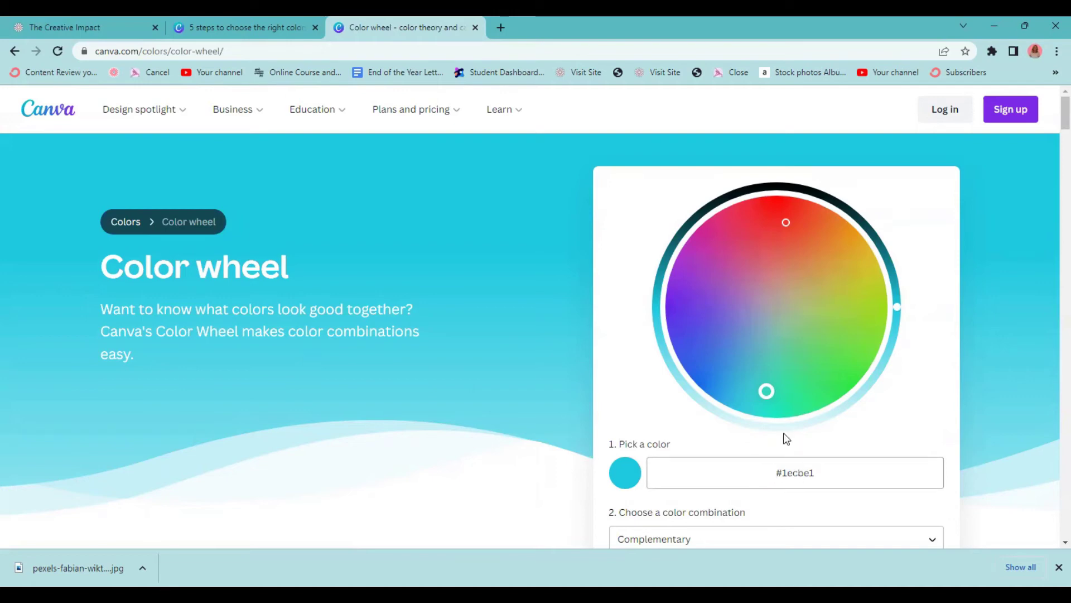
Step: Set the wheel's base colour to #2177de, try Monochromatic, then choose Analogous (#2177DE, #2A21DE, #21D5DE)
{"action": "mouse_move", "coordinate": [765, 394]}
{"action": "left_mouse_down"}
{"action": "mouse_move", "coordinate": [751, 232]}
{"action": "mouse_move", "coordinate": [755, 294]}
{"action": "mouse_move", "coordinate": [796, 270]}
{"action": "mouse_move", "coordinate": [701, 304]}
{"action": "mouse_move", "coordinate": [706, 288]}
{"action": "mouse_move", "coordinate": [731, 376]}
{"action": "left_mouse_up"}
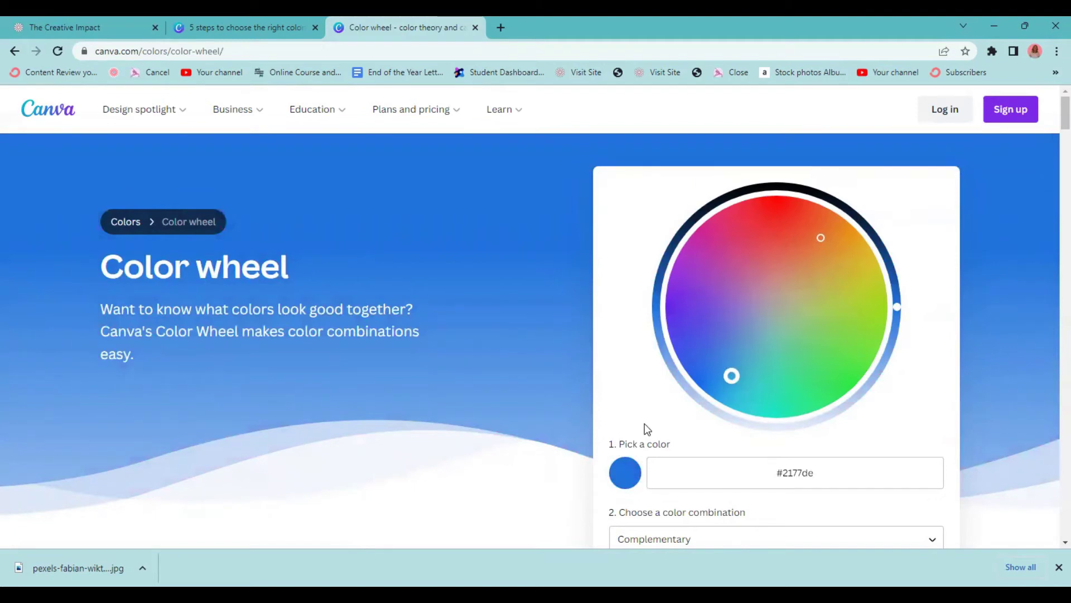
{"action": "scroll", "coordinate": [645, 427], "scroll_direction": "down", "scroll_amount": 1}
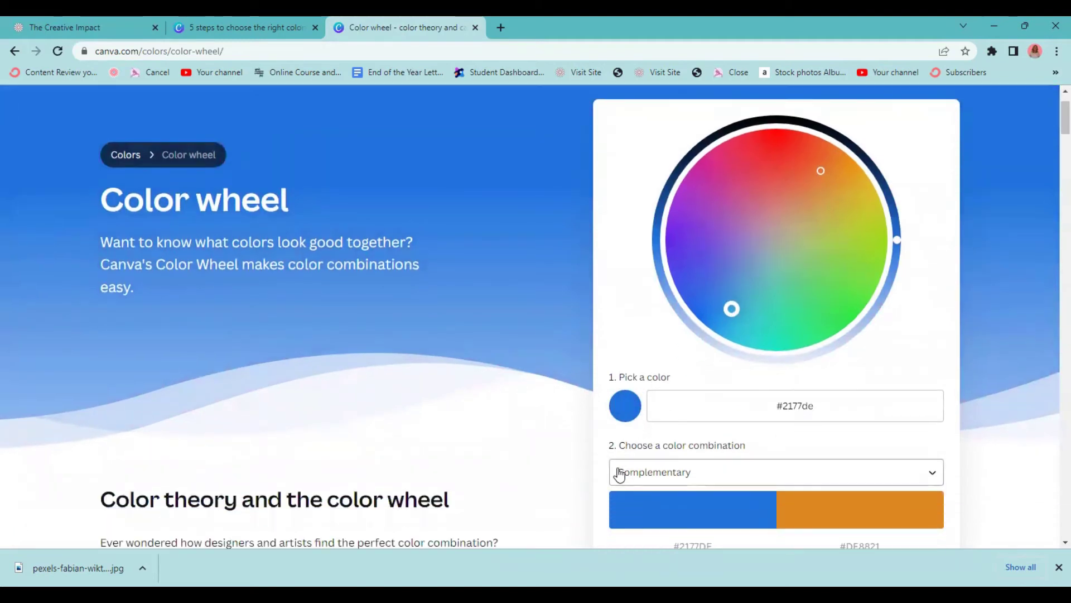
{"action": "mouse_move", "coordinate": [682, 509]}
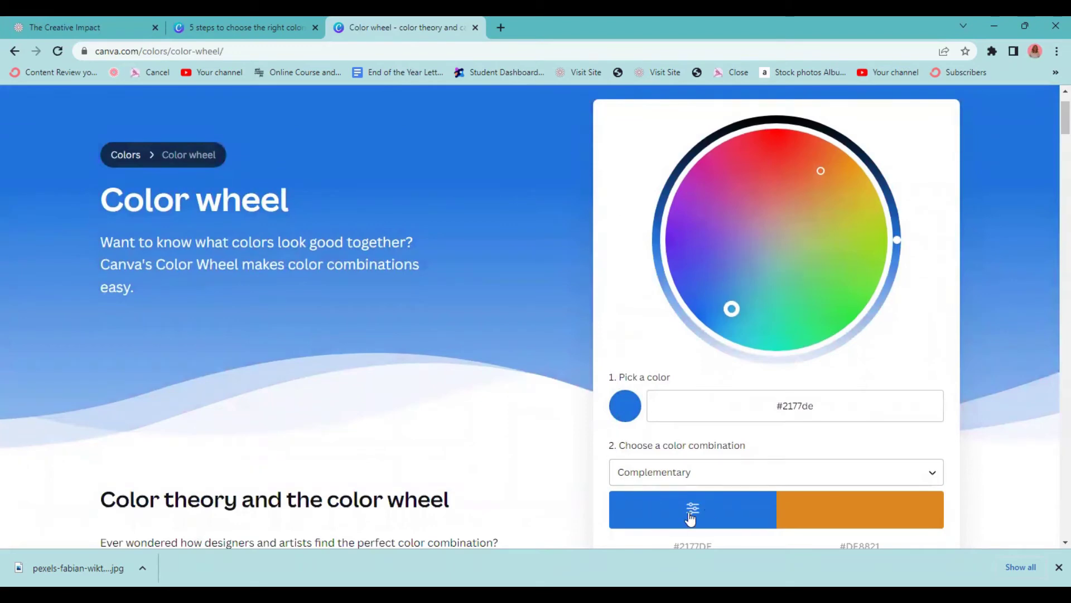
{"action": "mouse_move", "coordinate": [869, 507]}
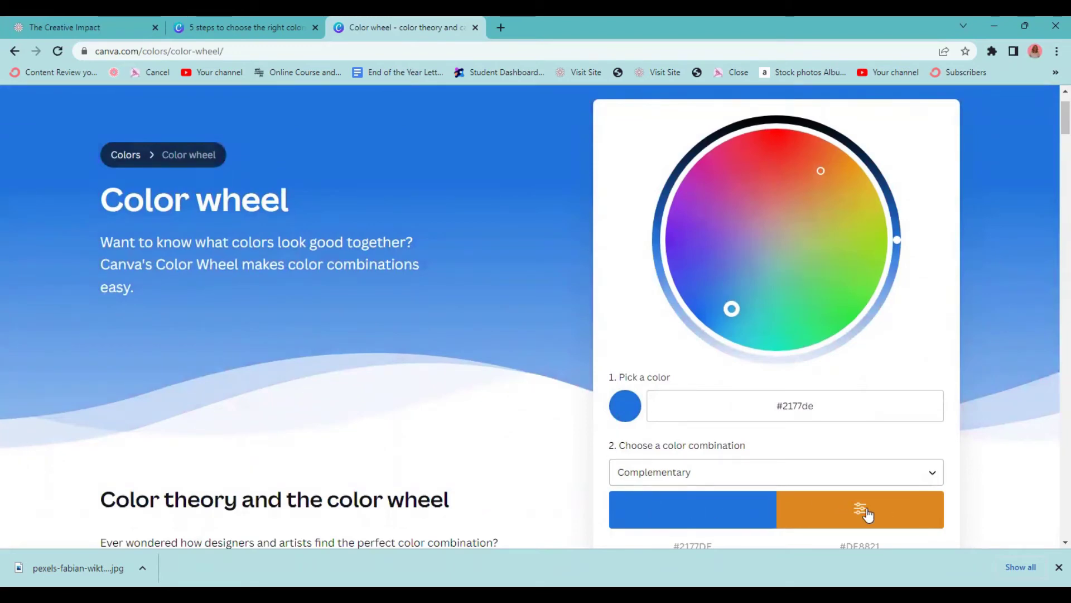
{"action": "scroll", "coordinate": [865, 516], "scroll_direction": "down", "scroll_amount": 1}
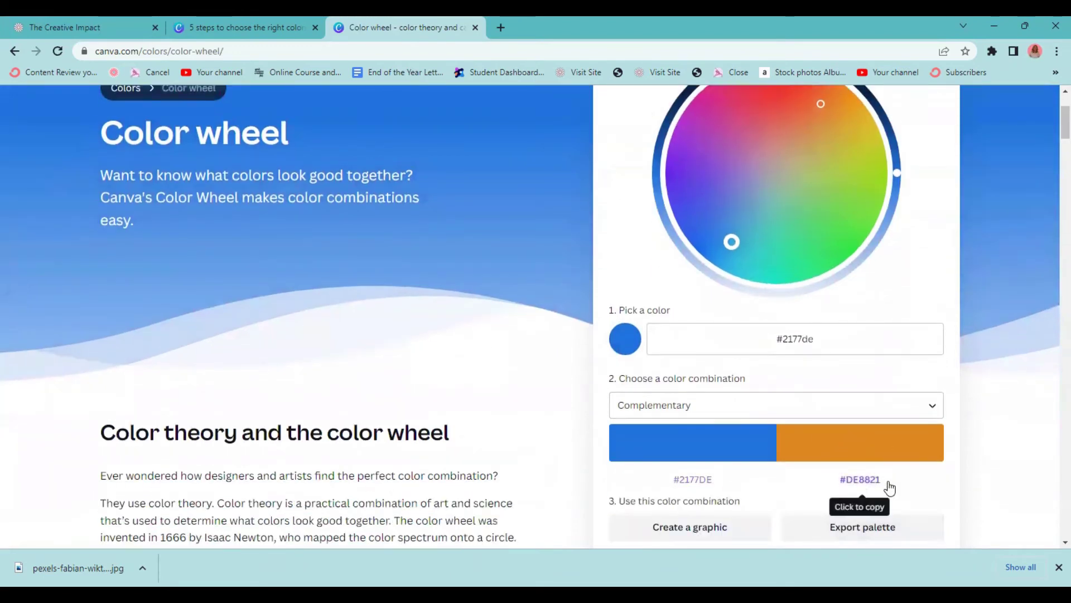
{"action": "left_click", "coordinate": [816, 410]}
{"action": "left_click", "coordinate": [650, 430]}
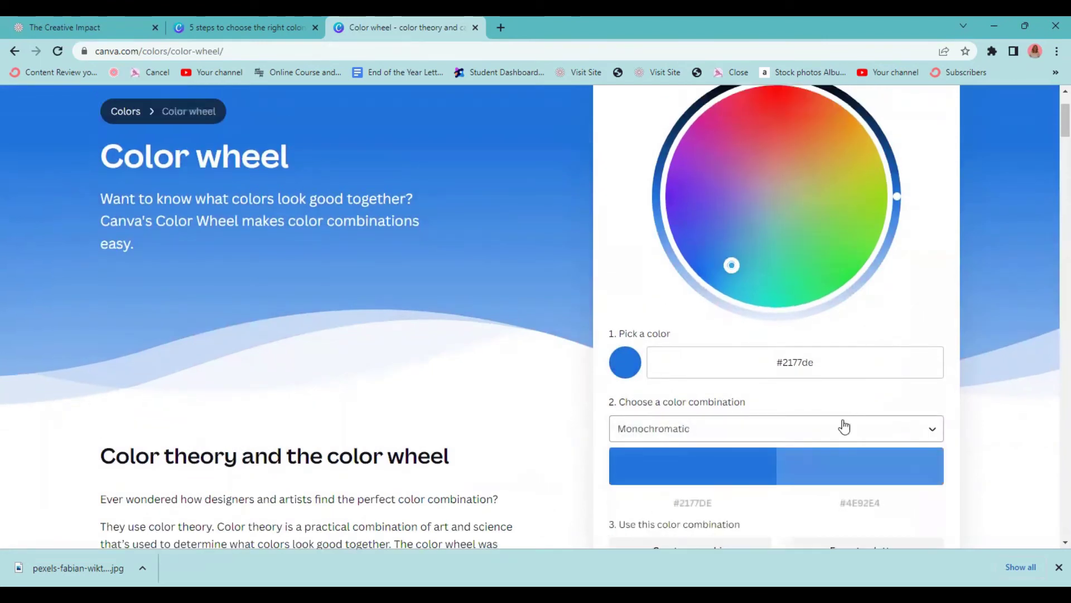
{"action": "left_click", "coordinate": [657, 427]}
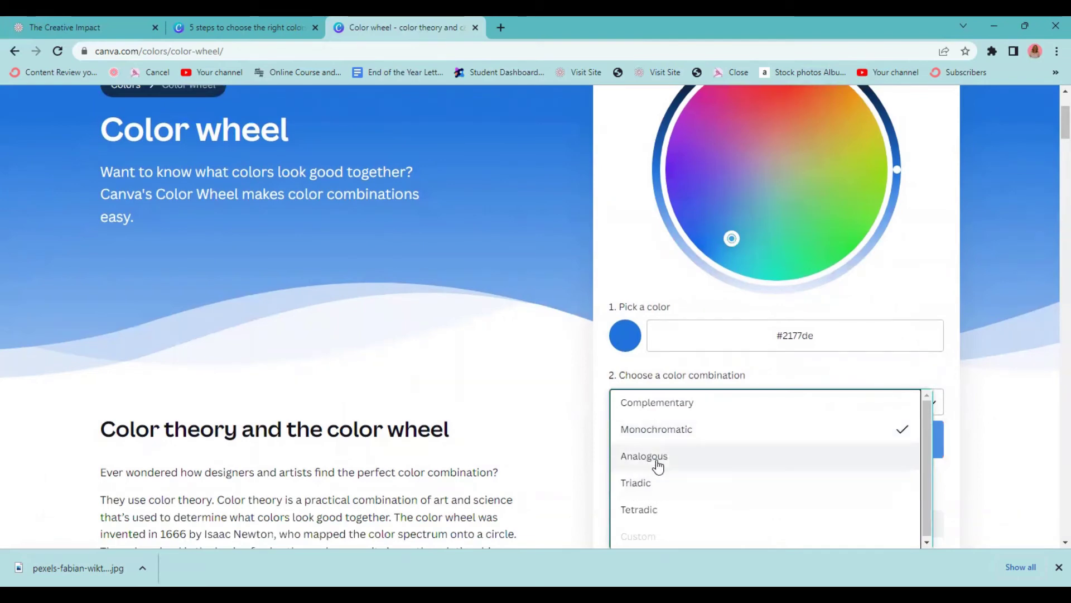
{"action": "left_click", "coordinate": [658, 463]}
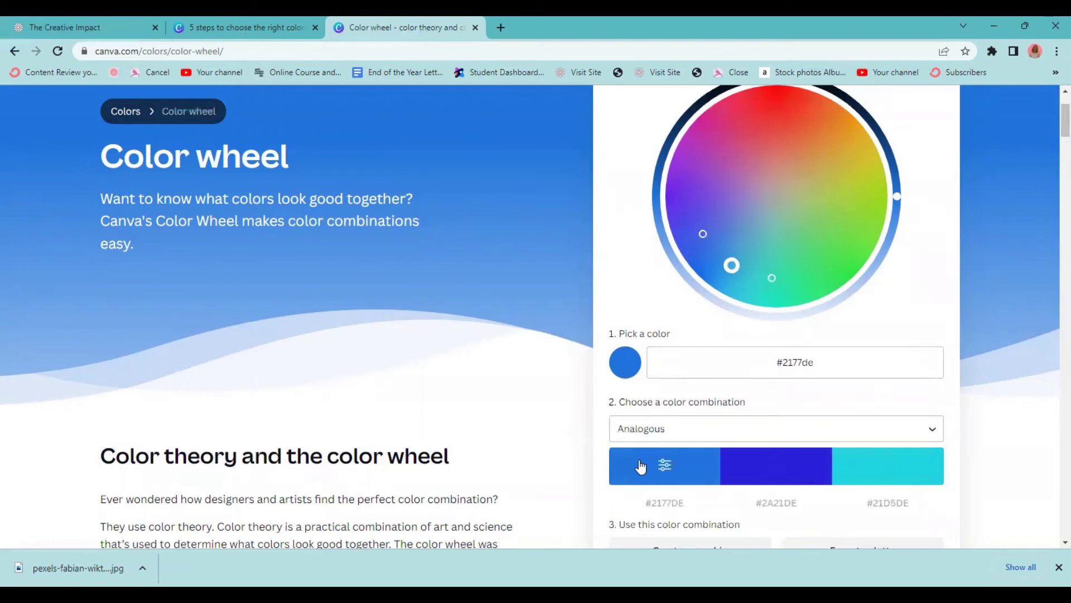
{"action": "scroll", "coordinate": [346, 425], "scroll_direction": "down", "scroll_amount": 1}
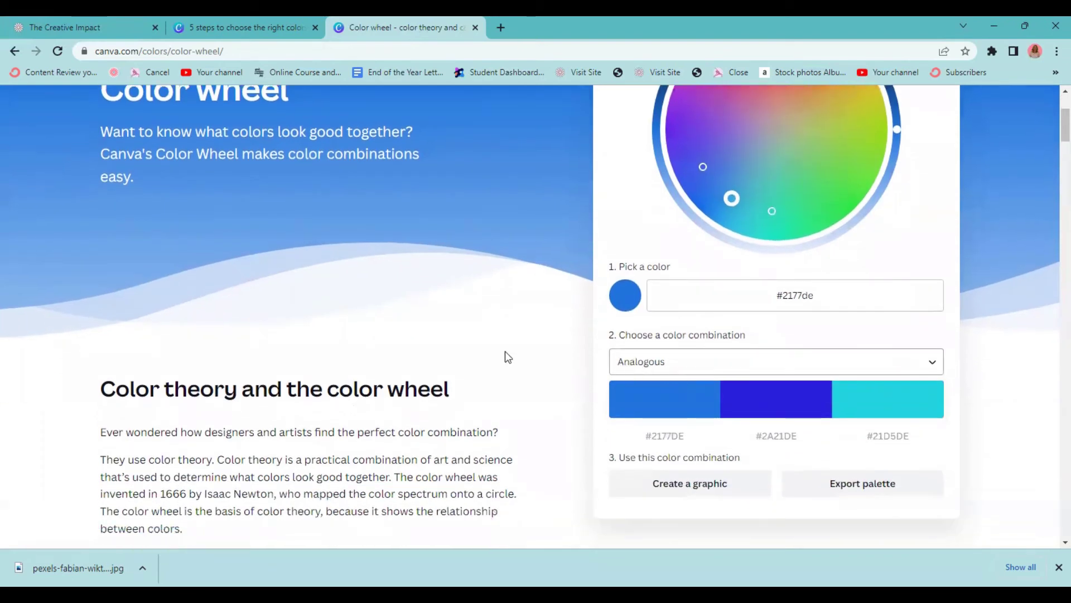
{"action": "scroll", "coordinate": [438, 358], "scroll_direction": "down", "scroll_amount": 6}
{"action": "scroll", "coordinate": [210, 263], "scroll_direction": "down", "scroll_amount": 5}
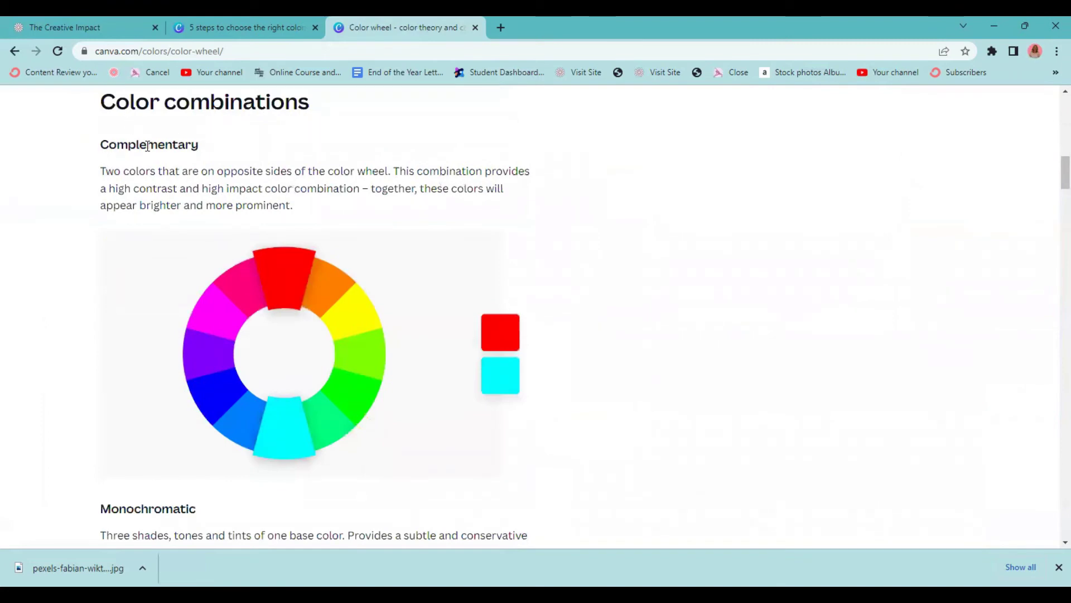
{"action": "scroll", "coordinate": [141, 316], "scroll_direction": "down", "scroll_amount": 6}
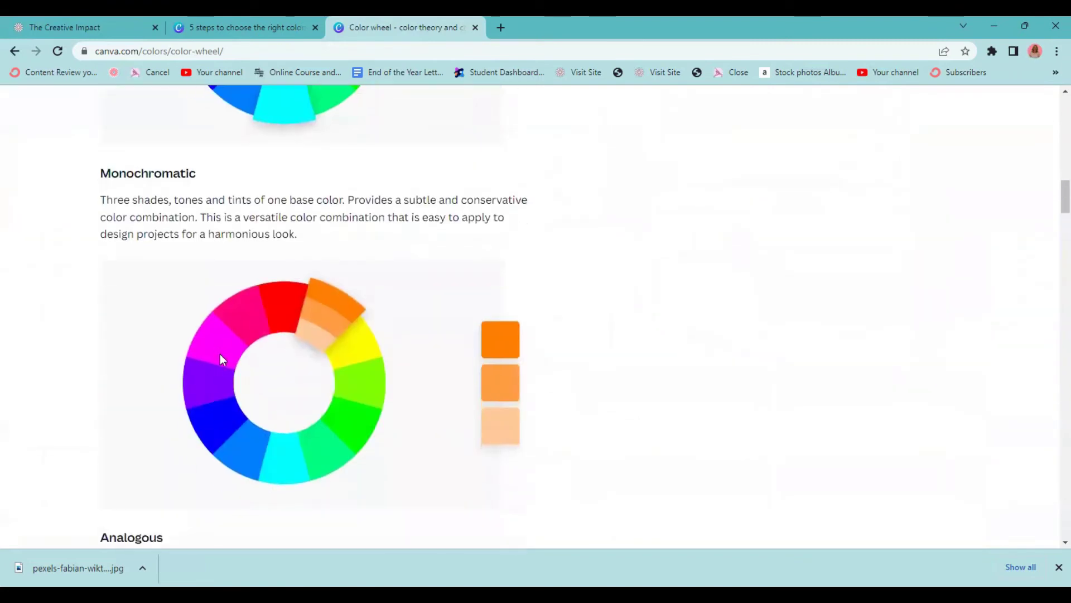
{"action": "scroll", "coordinate": [219, 354], "scroll_direction": "down", "scroll_amount": 2}
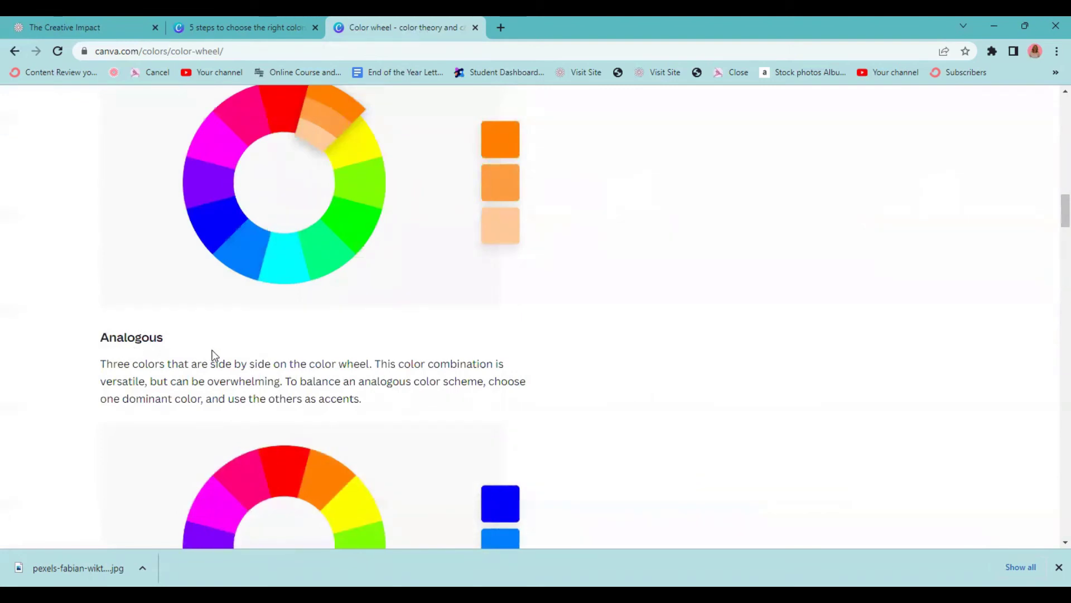
{"action": "scroll", "coordinate": [518, 446], "scroll_direction": "down", "scroll_amount": 3}
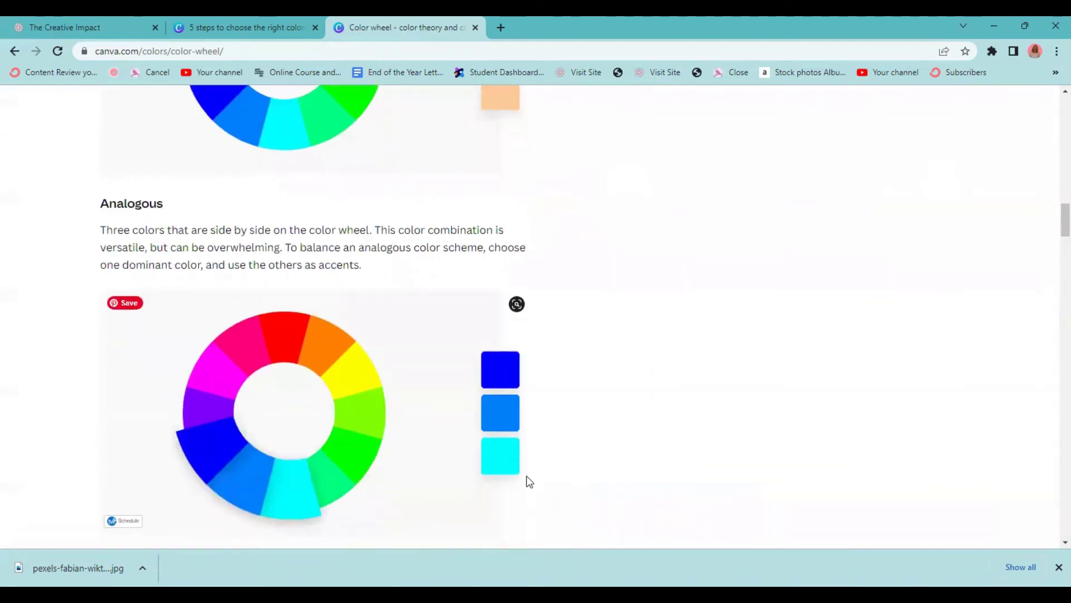
{"action": "scroll", "coordinate": [327, 399], "scroll_direction": "down", "scroll_amount": 5}
{"action": "scroll", "coordinate": [915, 323], "scroll_direction": "up", "scroll_amount": 14}
{"action": "scroll", "coordinate": [892, 203], "scroll_direction": "up", "scroll_amount": 15}
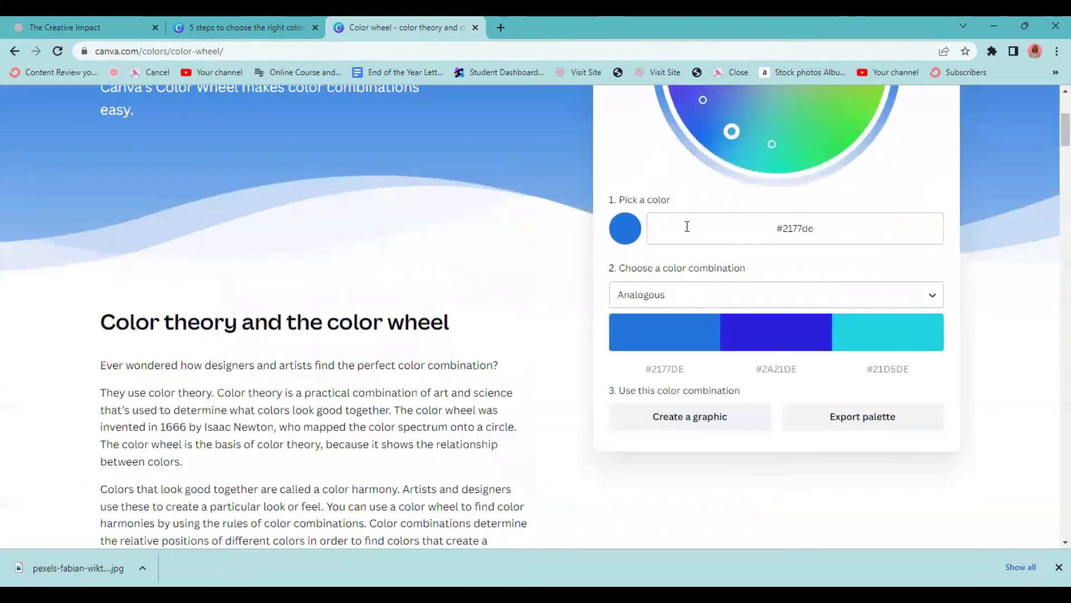
Step: Drag the colour wheel base to cyan #12BCED and choose Complementary, pairing it with orange-red #ED4312
{"action": "left_click", "coordinate": [686, 302]}
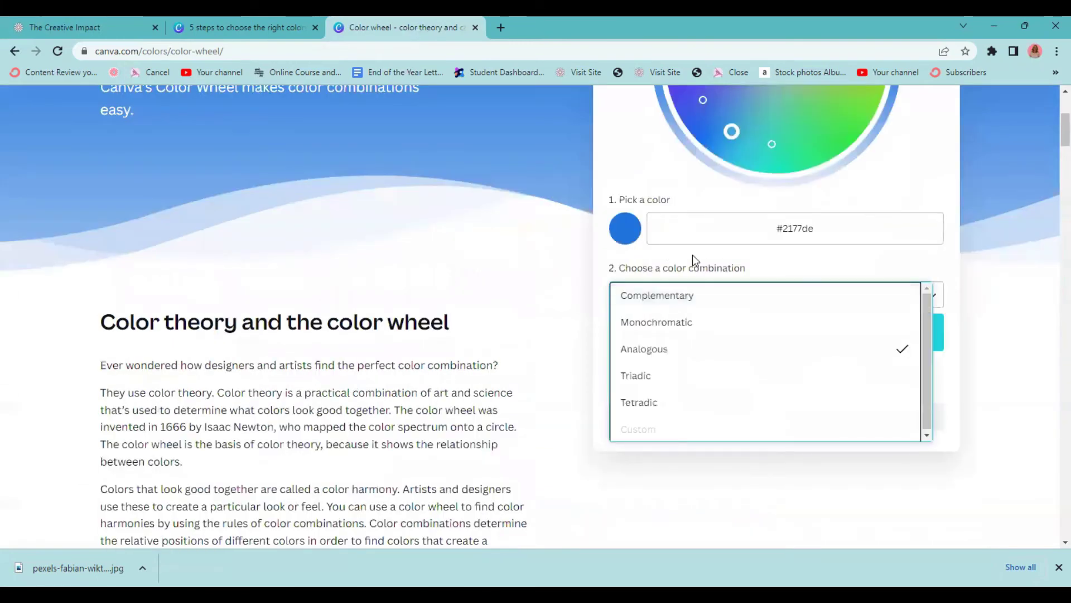
{"action": "scroll", "coordinate": [729, 136], "scroll_direction": "up", "scroll_amount": 2}
{"action": "left_click_drag", "start_coordinate": [732, 265], "coordinate": [754, 290]}
{"action": "left_click", "coordinate": [695, 430]}
{"action": "left_click", "coordinate": [663, 403]}
{"action": "scroll", "coordinate": [723, 357], "scroll_direction": "down", "scroll_amount": 1}
{"action": "scroll", "coordinate": [724, 357], "scroll_direction": "down", "scroll_amount": 1}
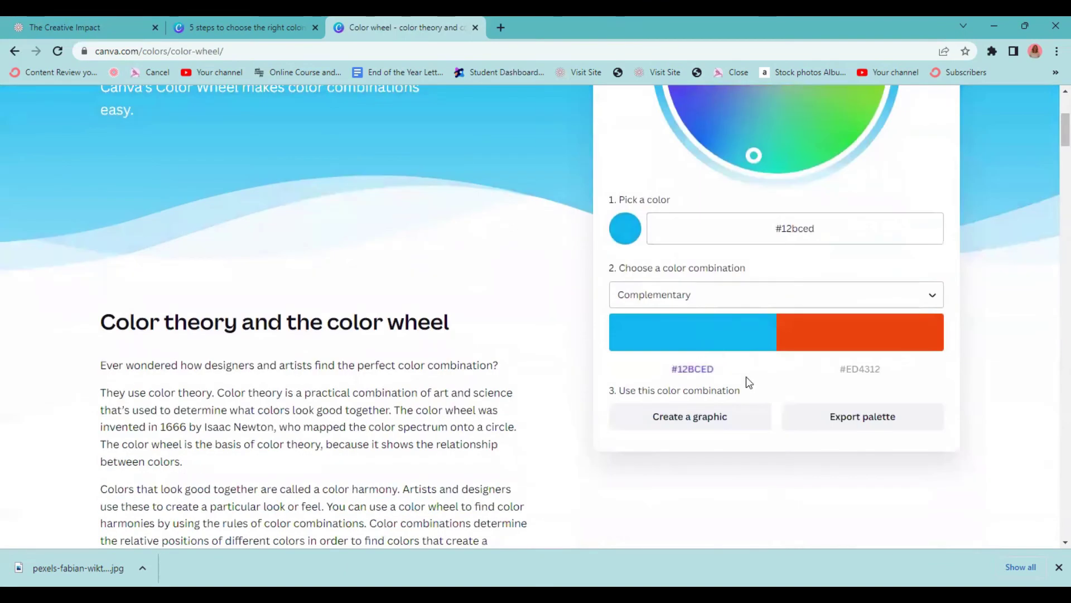
{"action": "left_click", "coordinate": [668, 419]}
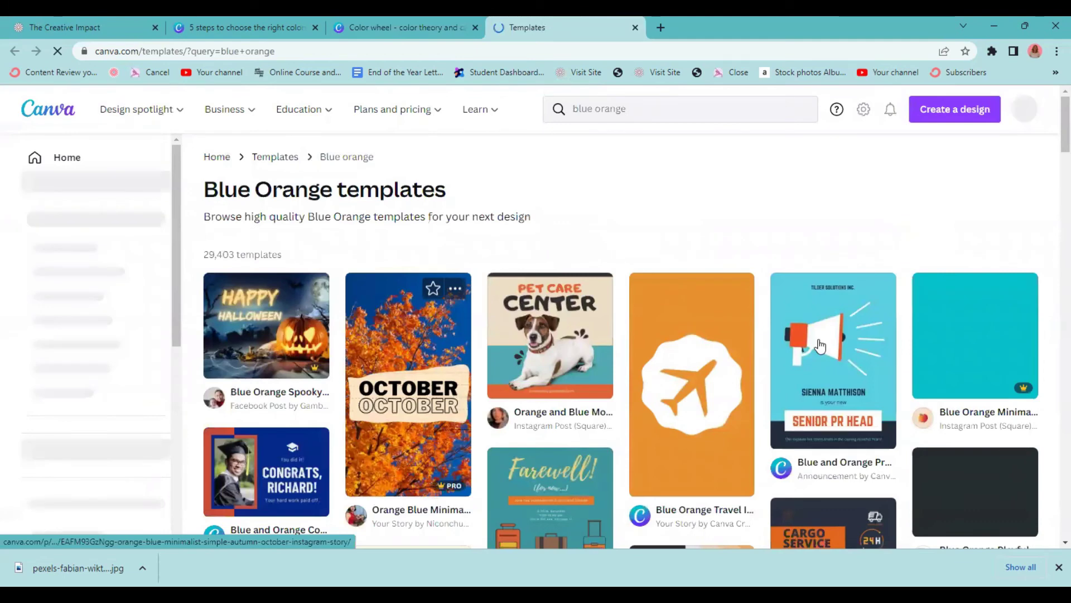
{"action": "left_click", "coordinate": [447, 27]}
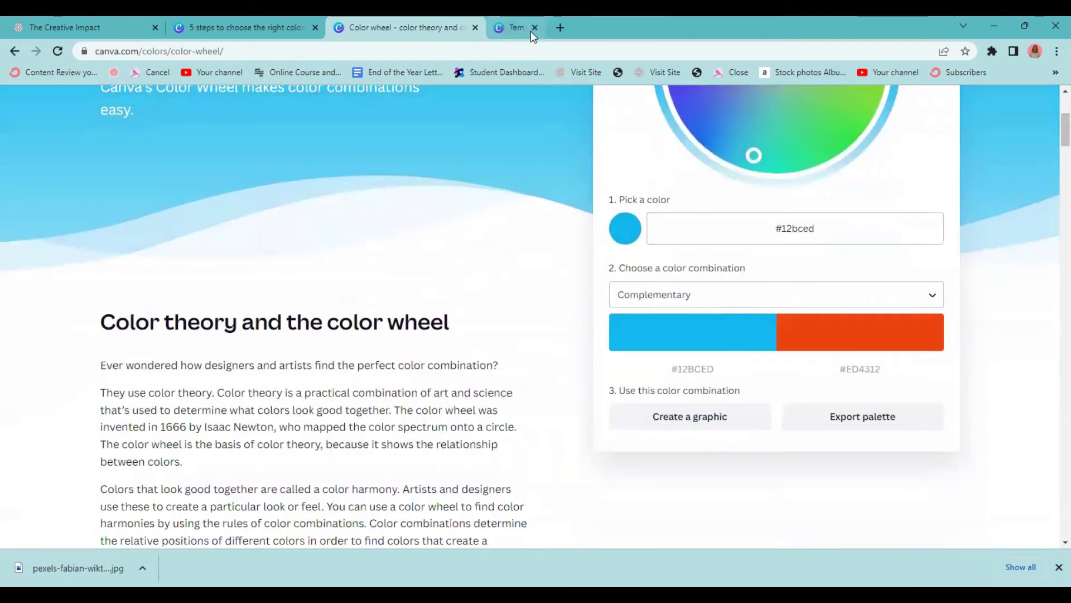